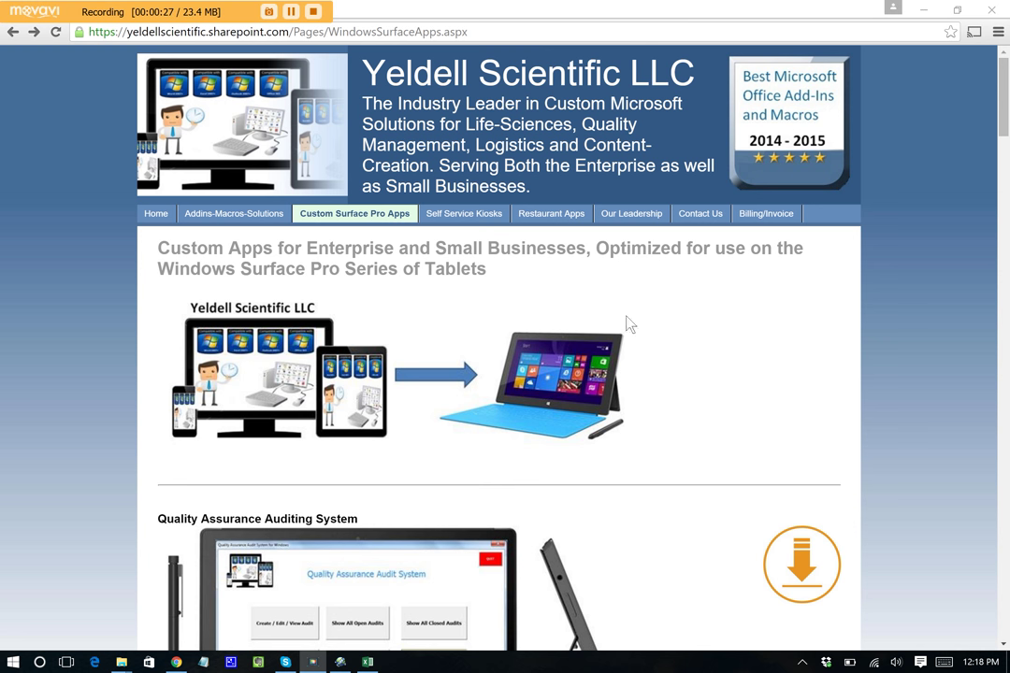
- Scroll down the Windows Surface Apps page to the Easy Clean section
scroll(454, 267, down, 2)
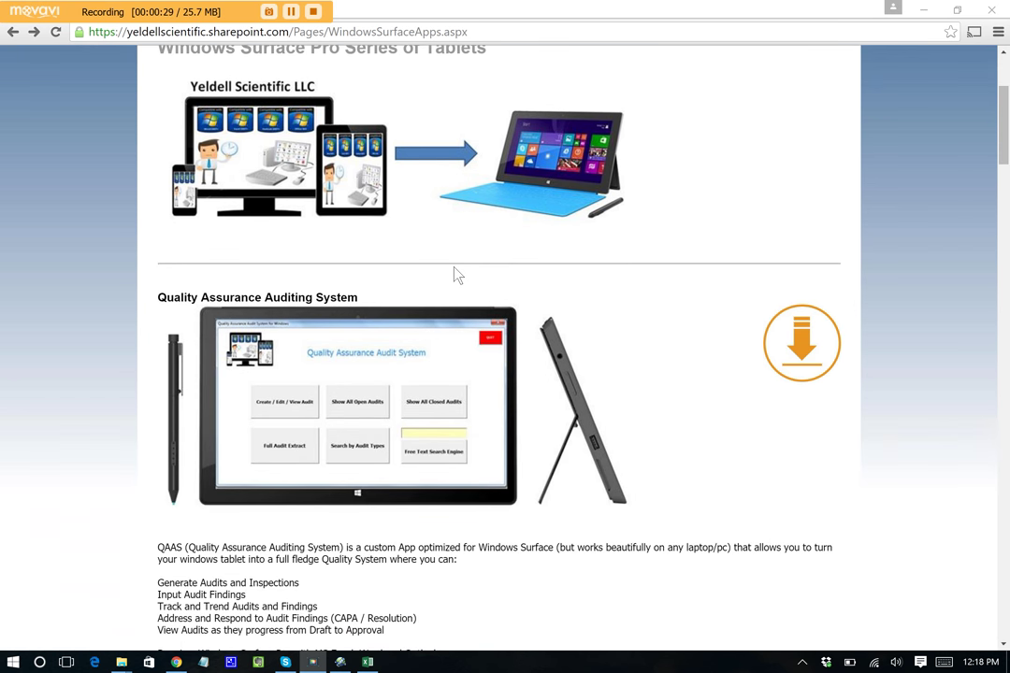
scroll(455, 273, down, 2)
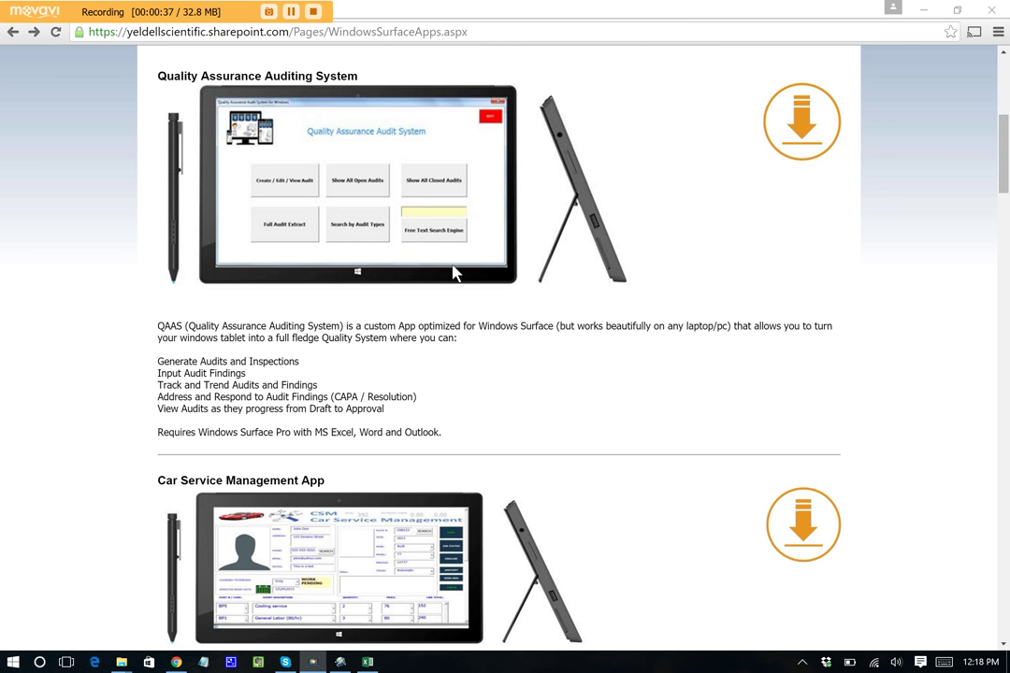
scroll(453, 272, down, 5)
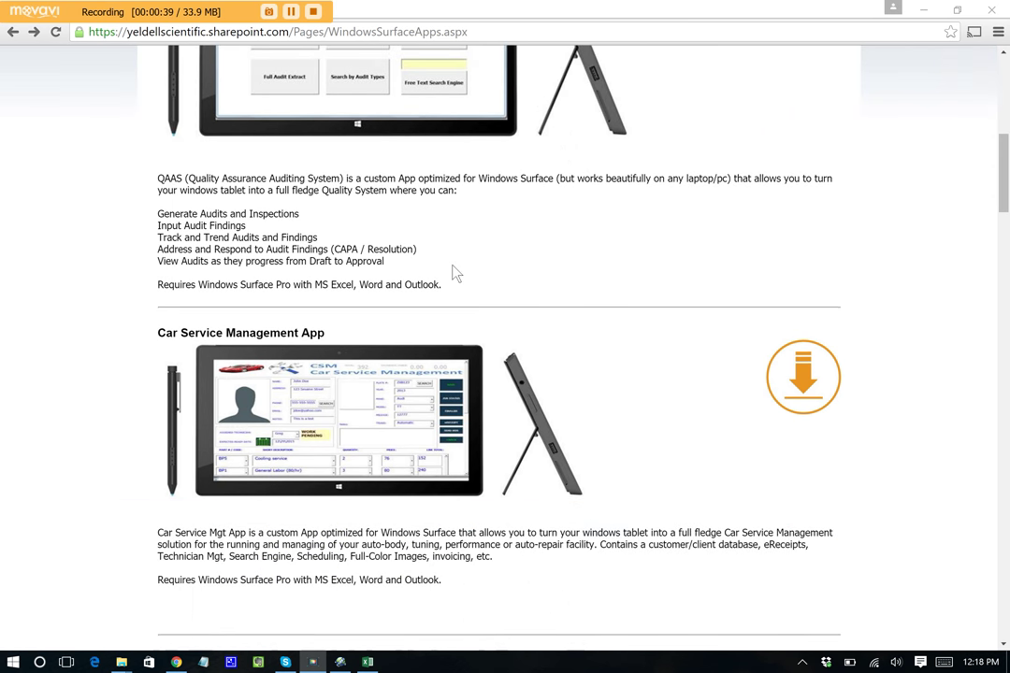
scroll(450, 263, down, 2)
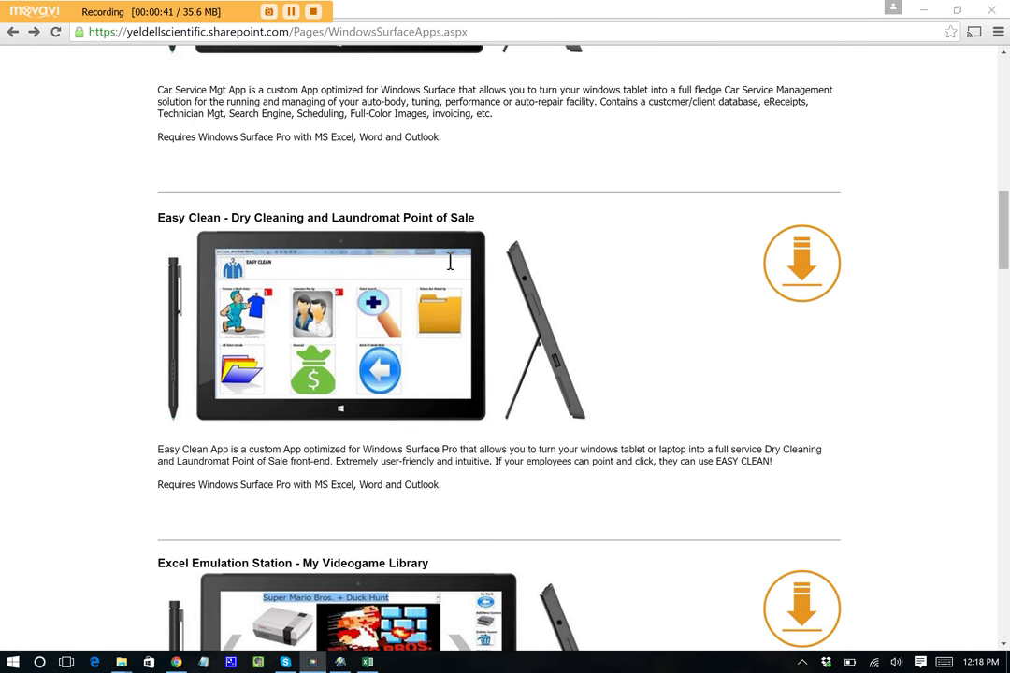
- Scroll further down the Custom Surface Pro Apps page
scroll(454, 270, down, 1)
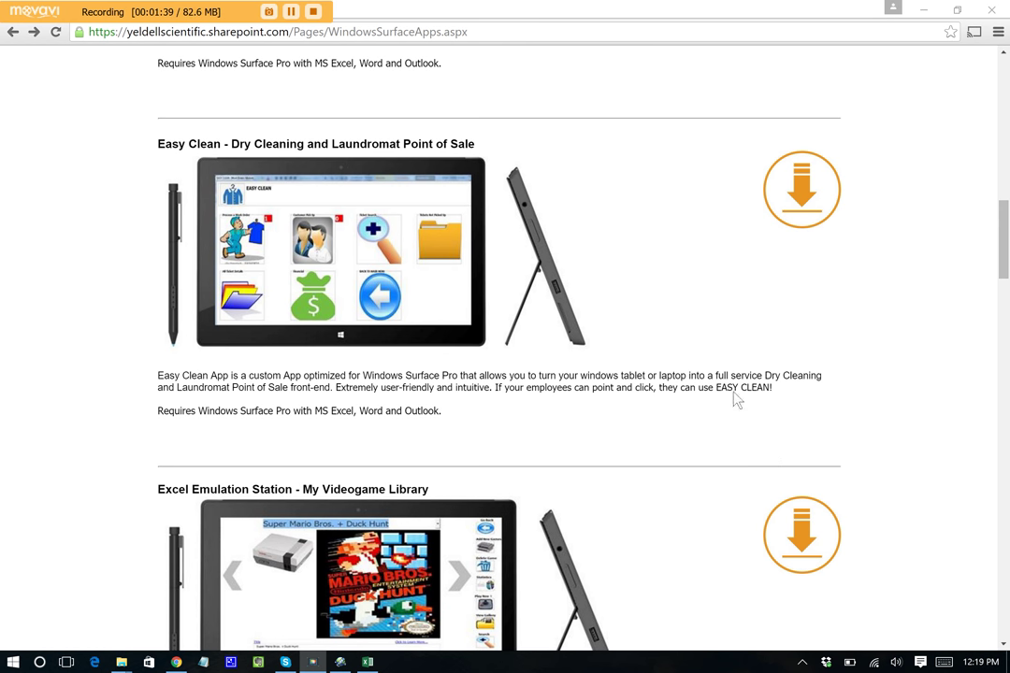
- Bring the SURFACE APPS folder forward and select the EASY CLEAN shortcut
mouse_move(129, 663)
click(93, 617)
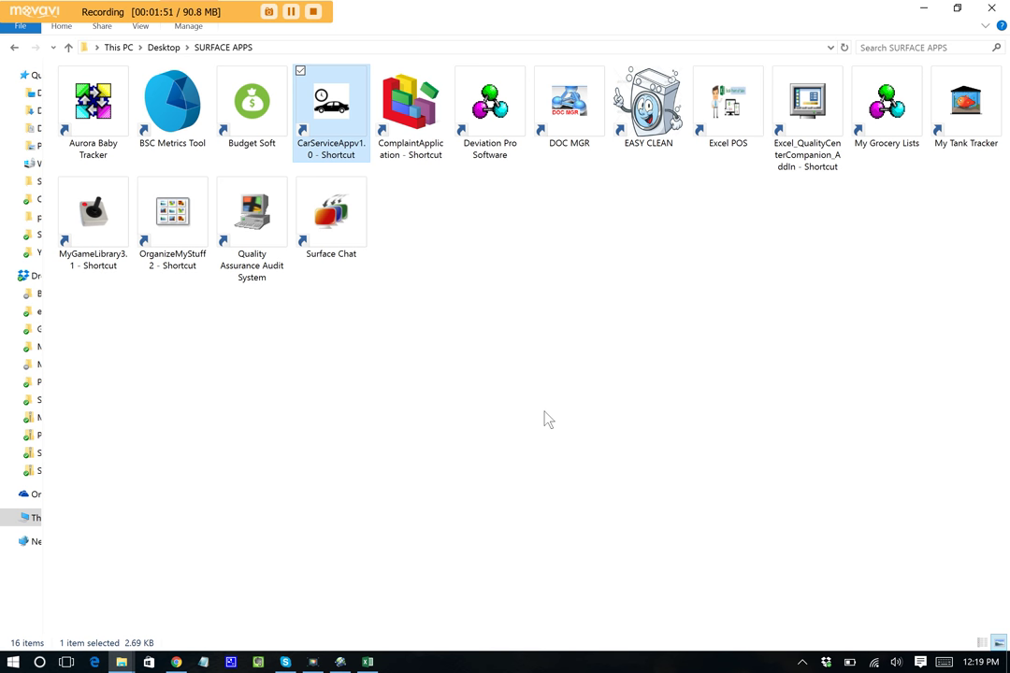
click(648, 104)
click(658, 333)
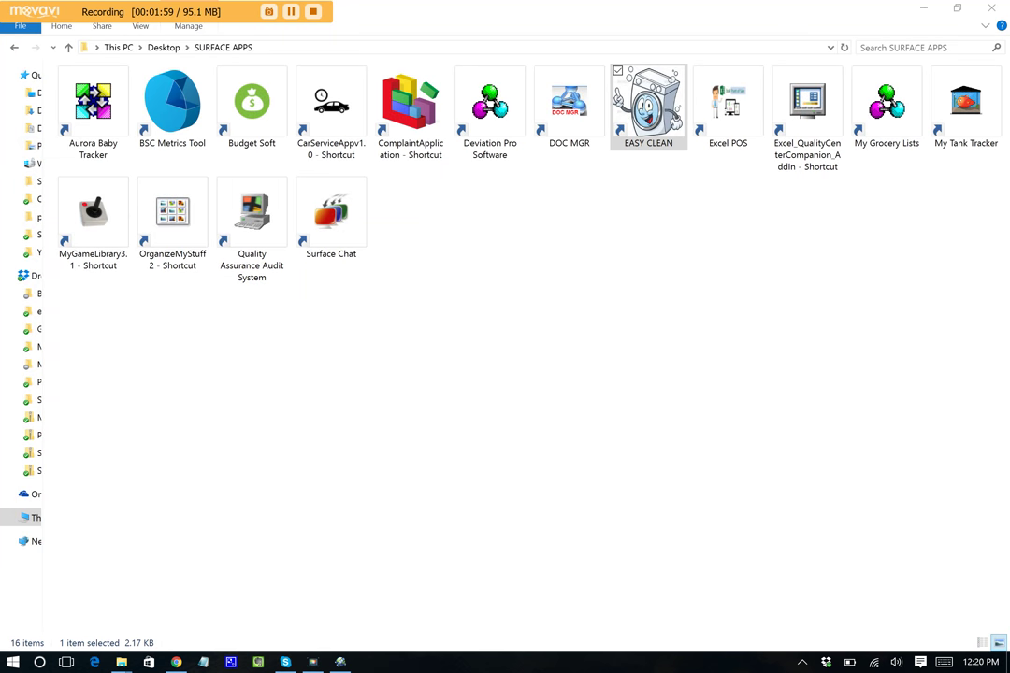
- Launch the EASY CLEAN shortcut so the workbook loads in Excel
double_click(675, 114)
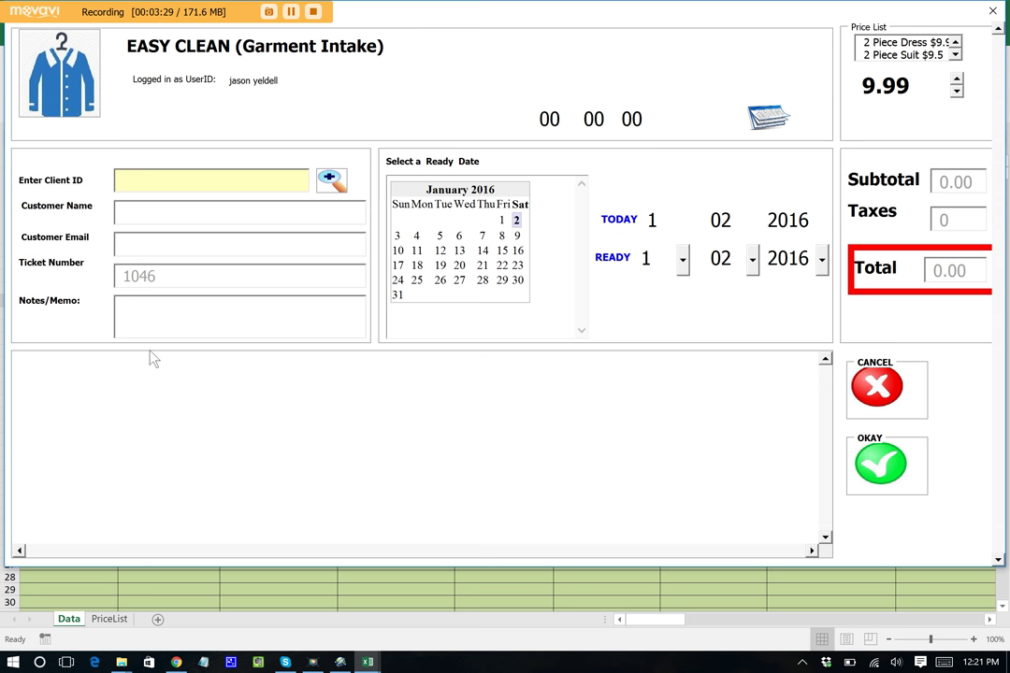
- Enter the client ID, customer name, e-mail address and a test memo for ticket 1046
click(151, 177)
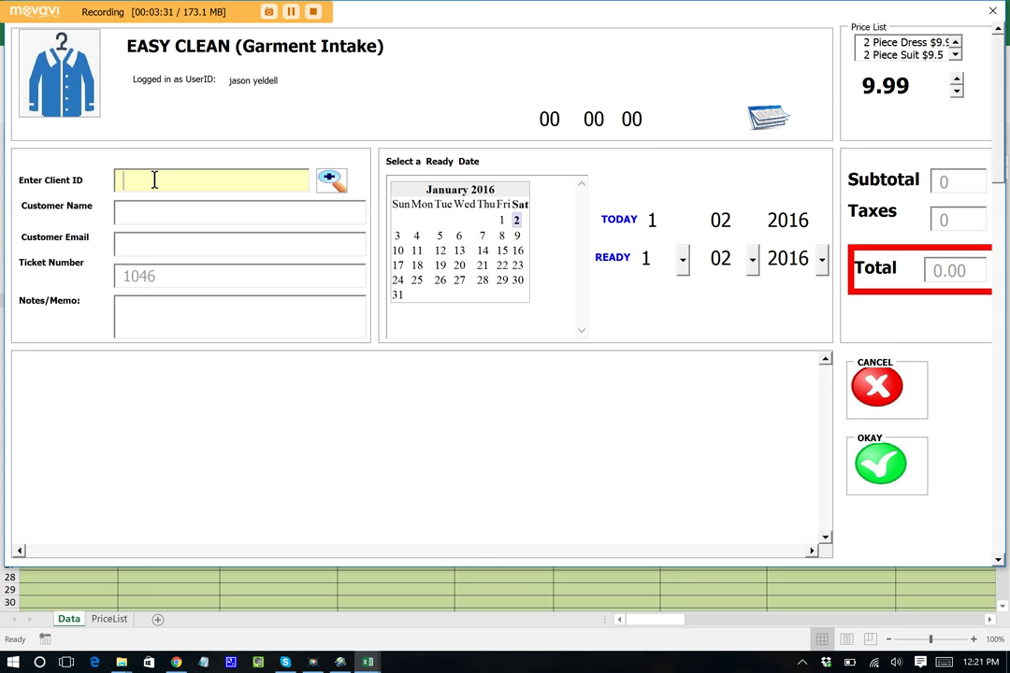
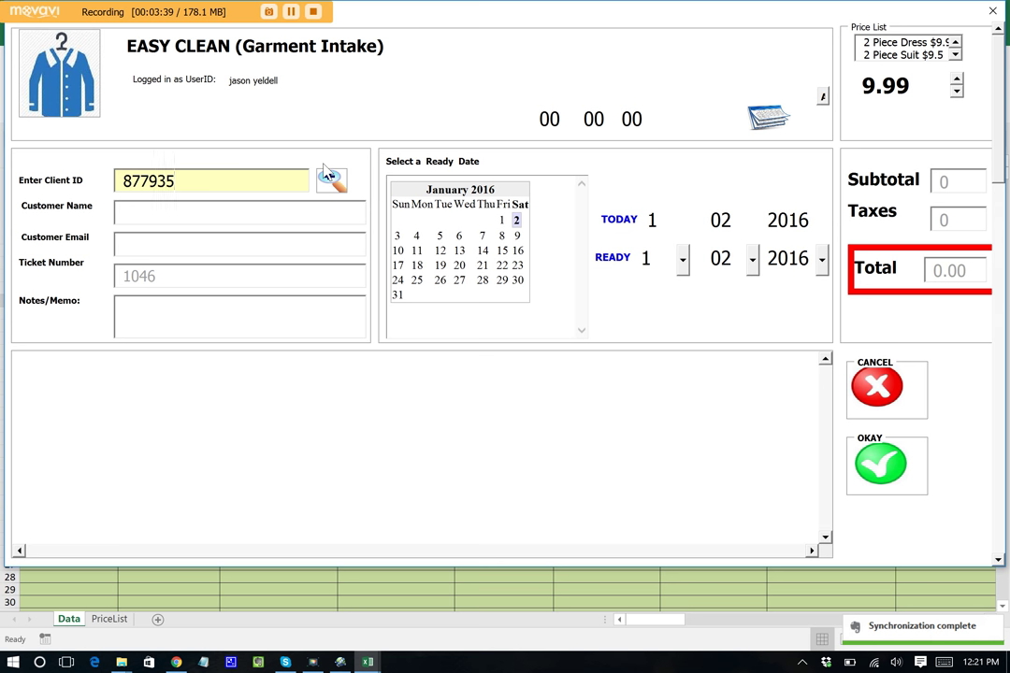
click(281, 211)
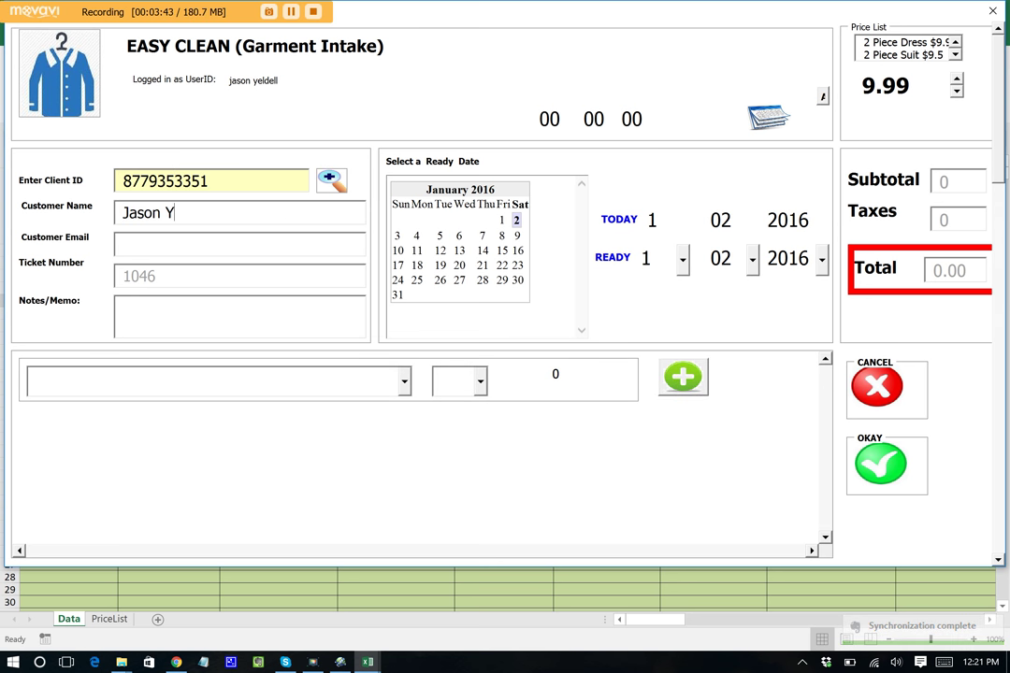
click(266, 241)
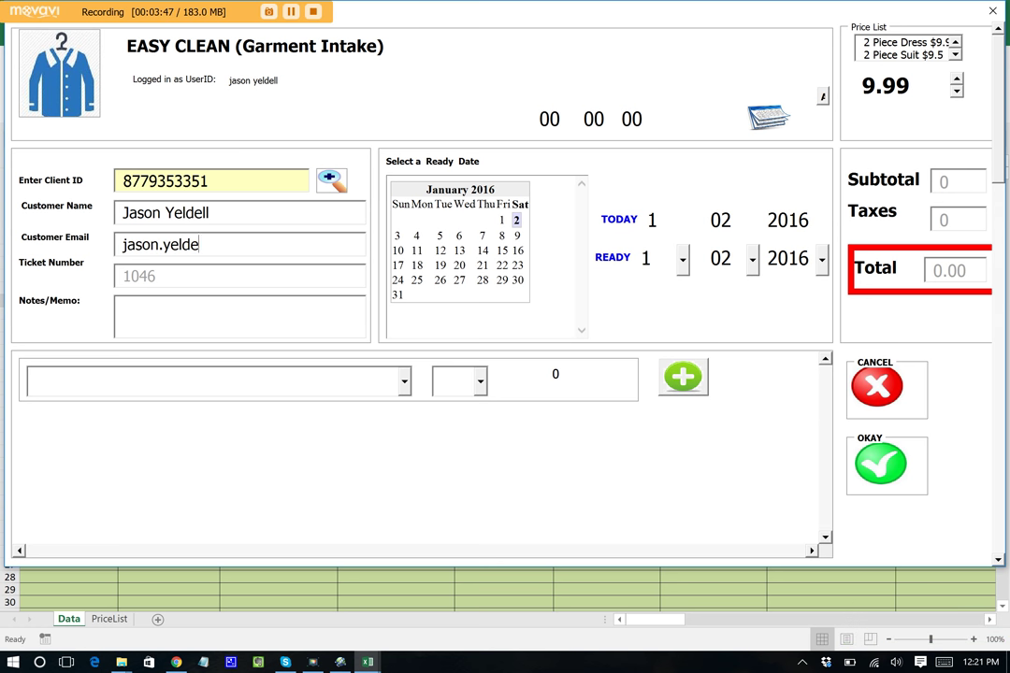
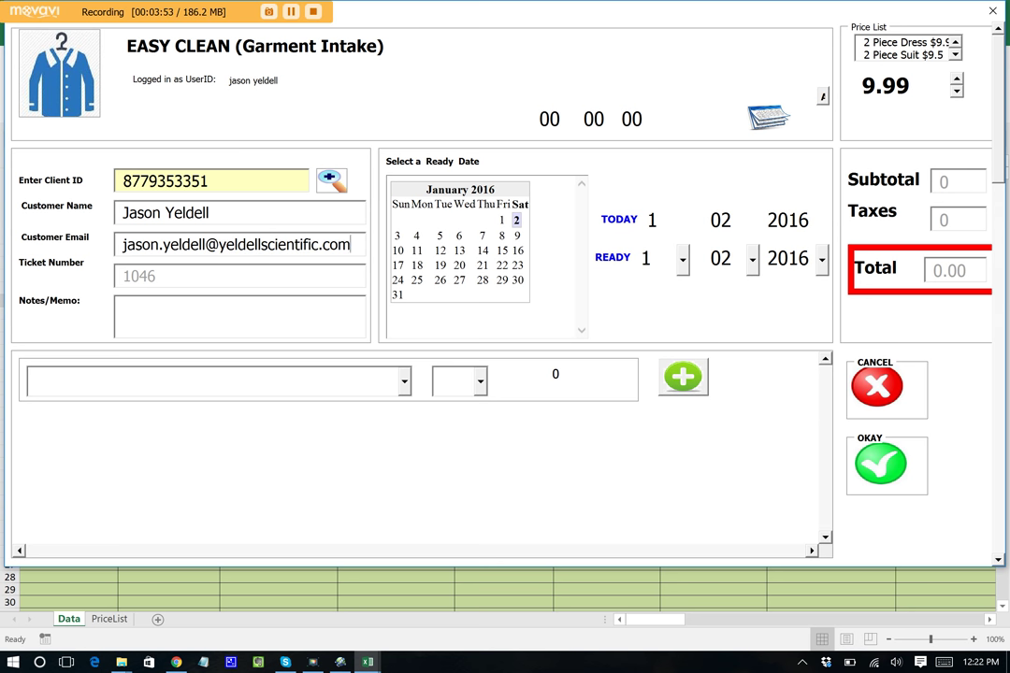
click(214, 312)
text(vhiohehioehio)
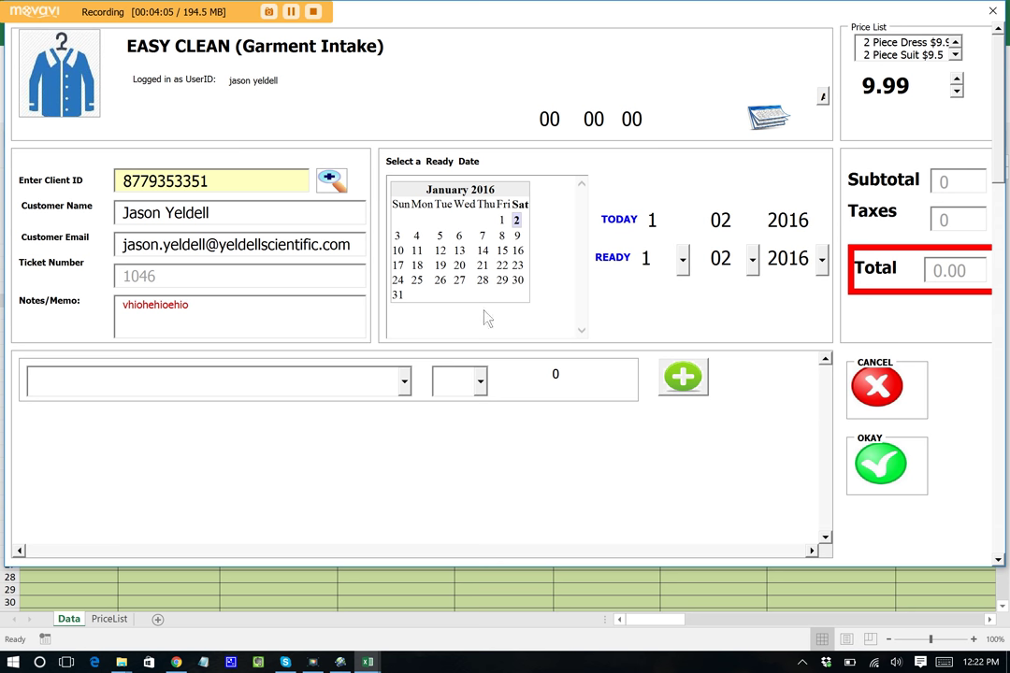
- Set the ready-date month to 03, making the order ready 1/03/2016
click(786, 259)
click(752, 261)
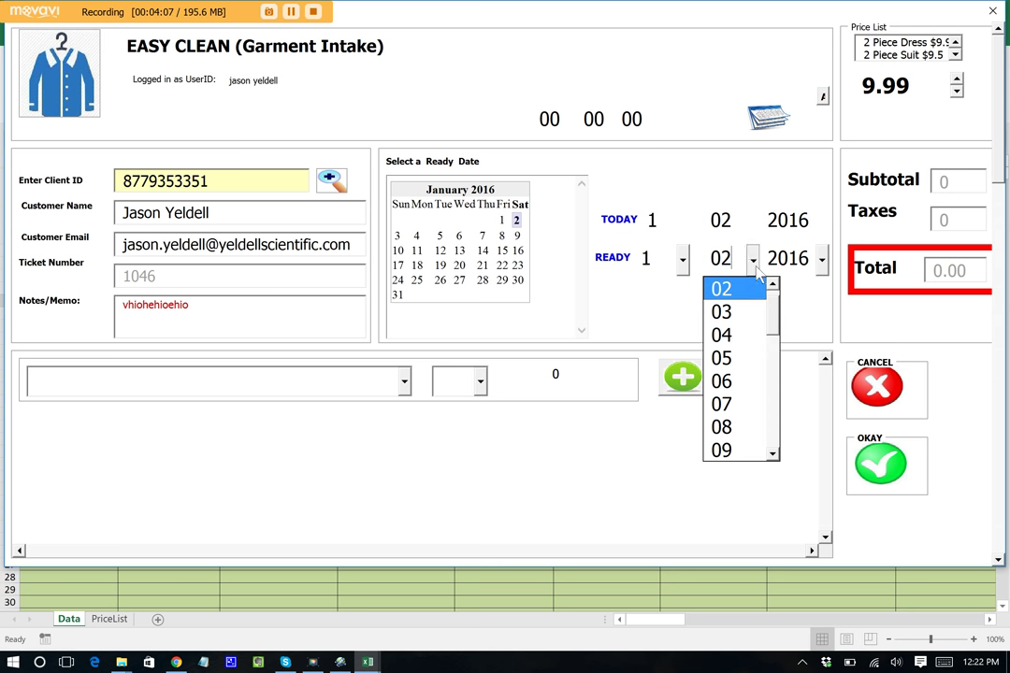
click(745, 312)
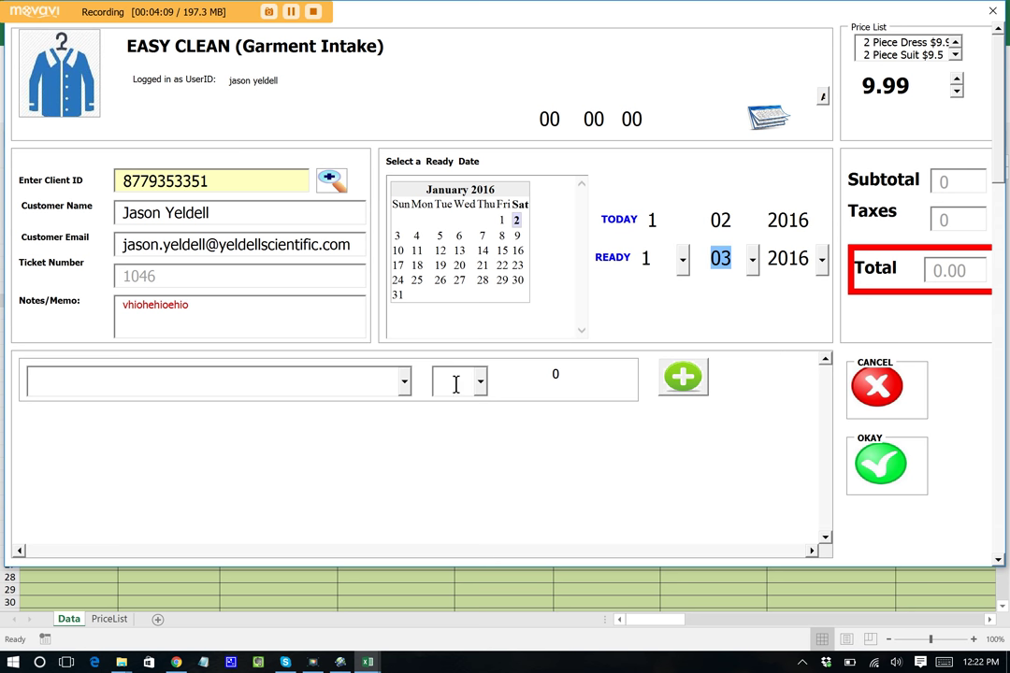
- Add 3 Pants to the order, bringing the total to 15.45
click(404, 381)
click(405, 505)
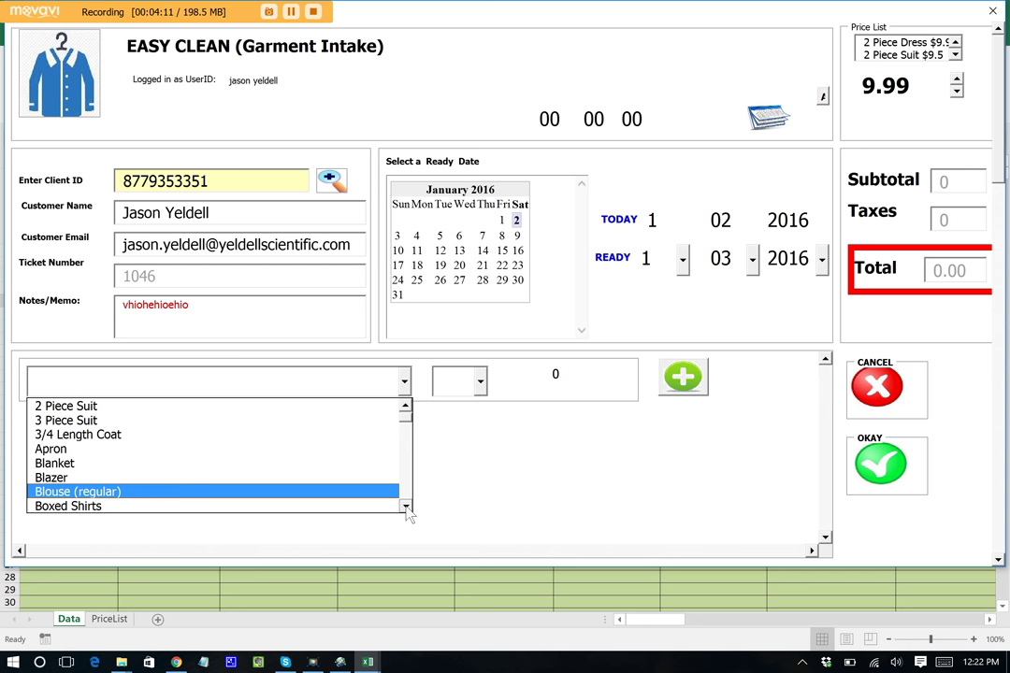
click(406, 506)
click(406, 506)
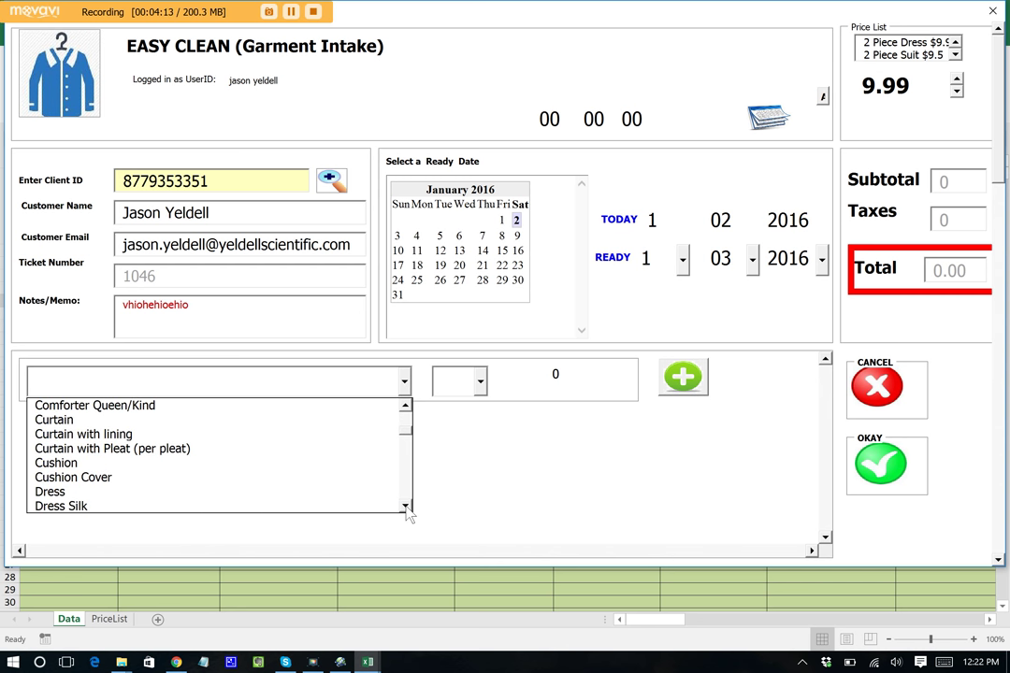
click(406, 505)
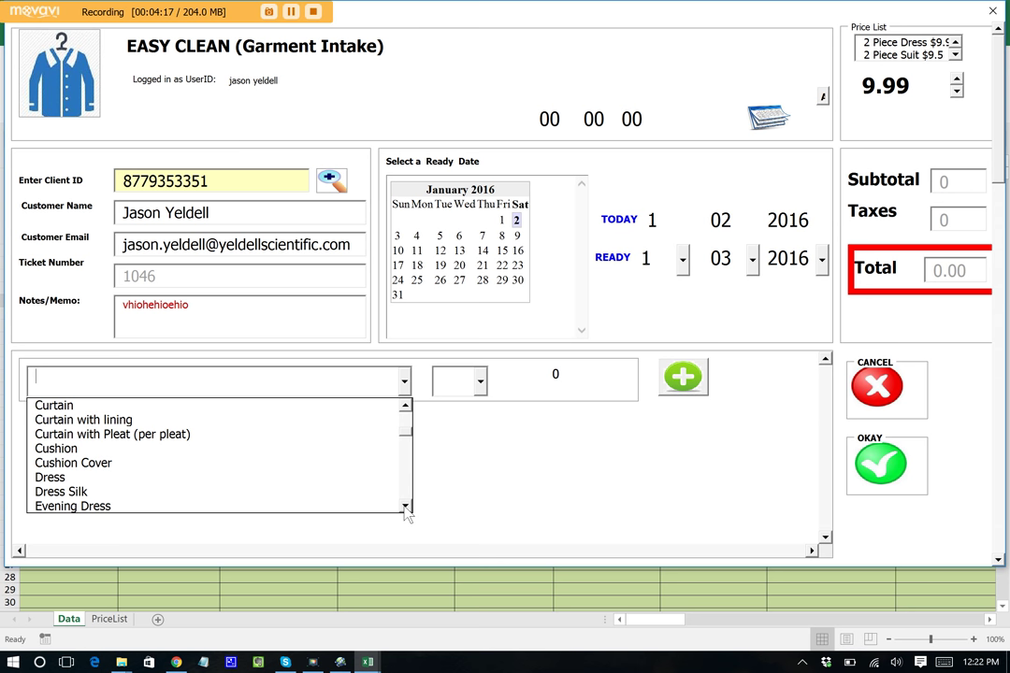
click(406, 507)
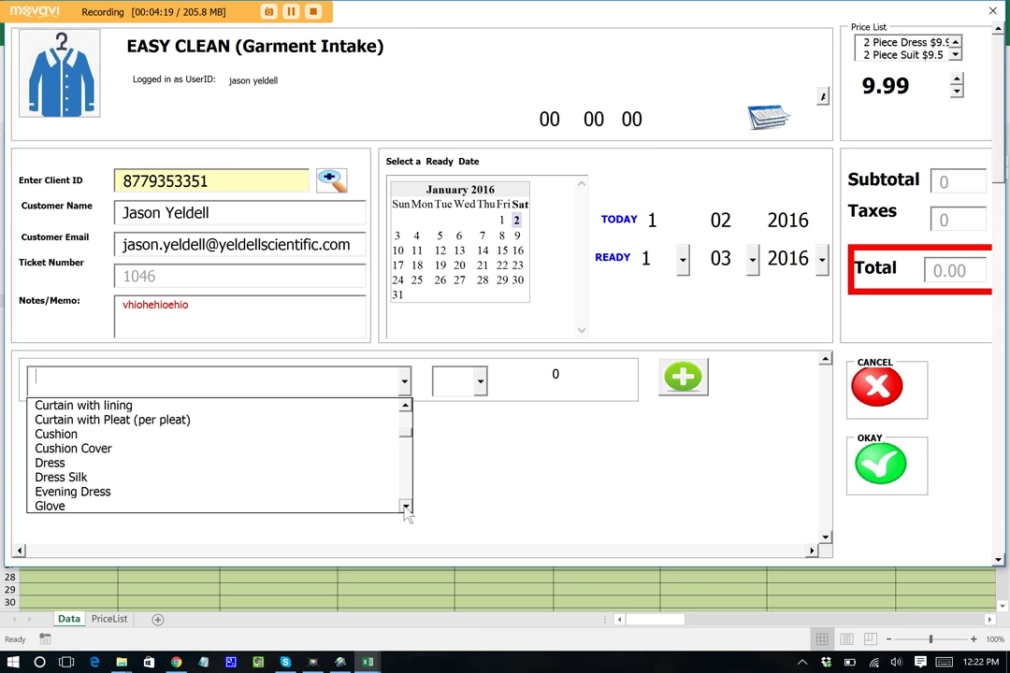
click(406, 507)
click(406, 508)
click(406, 507)
click(406, 508)
click(406, 508)
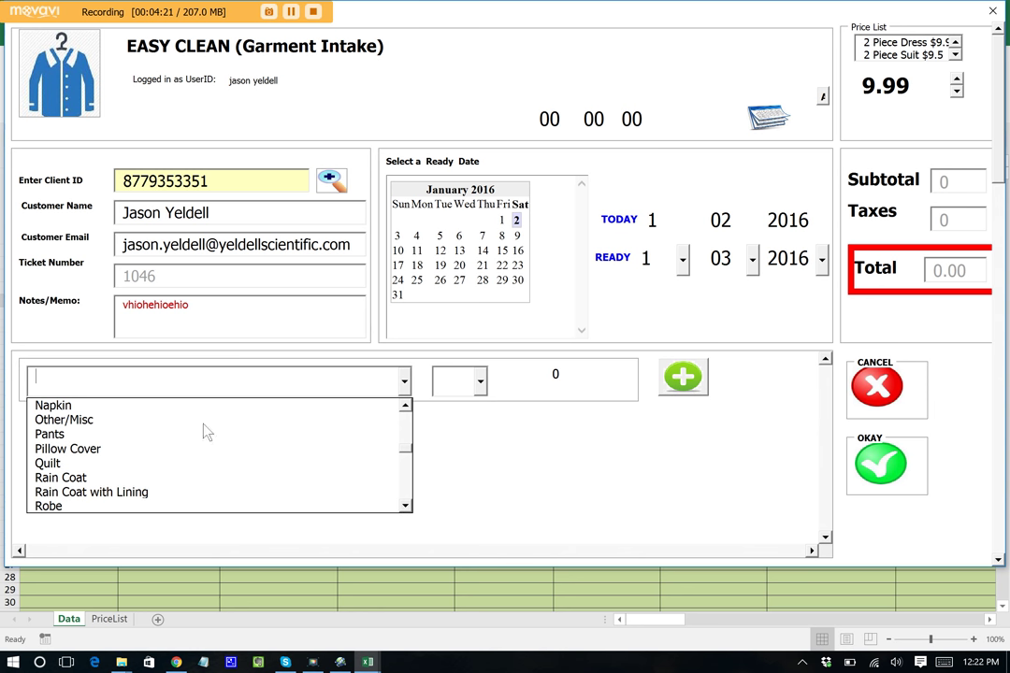
click(131, 433)
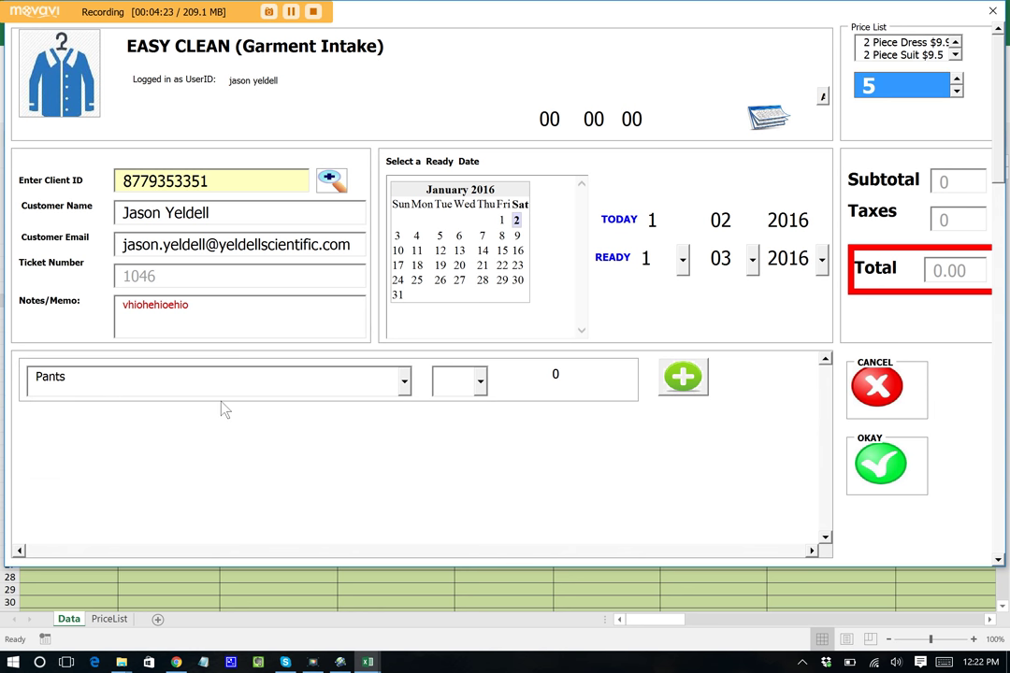
click(479, 381)
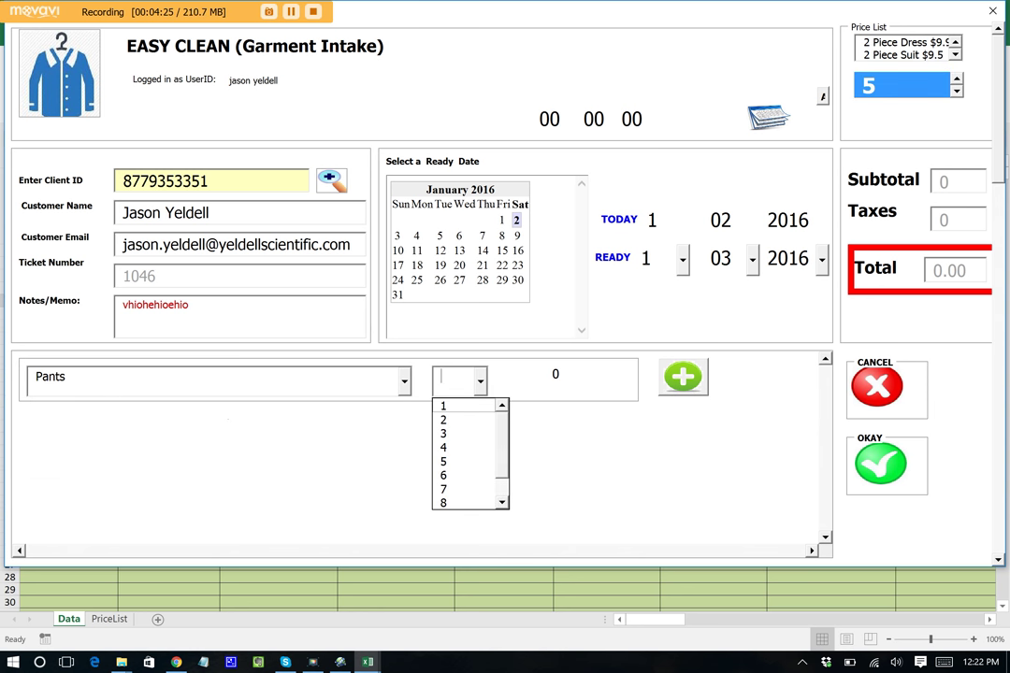
click(443, 433)
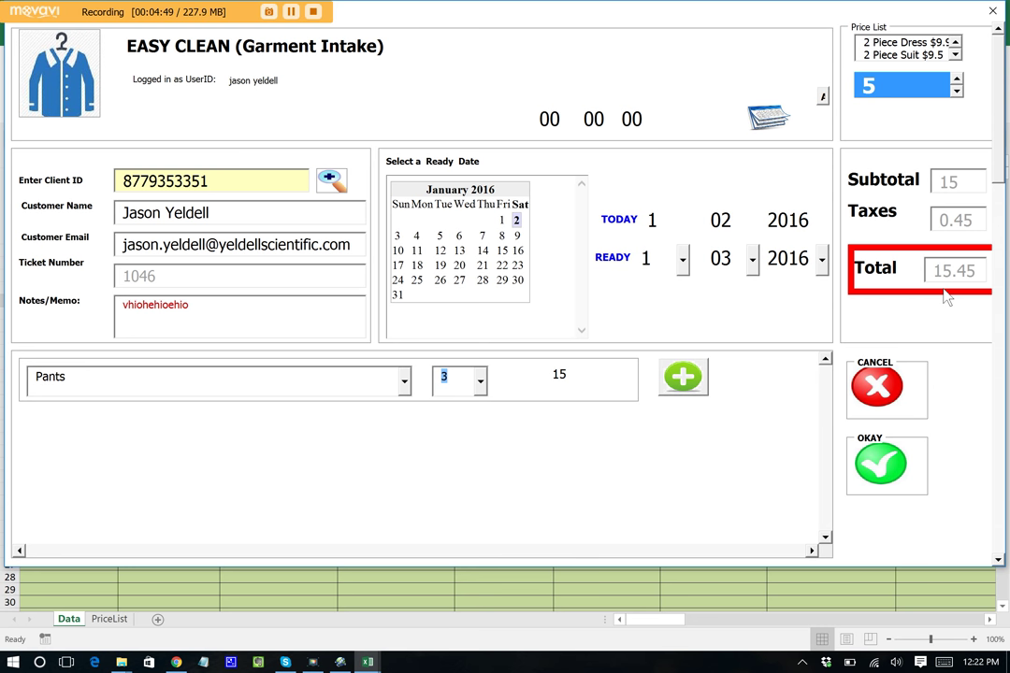
- Submit the intake ready 1/03/2016, then prepay 20 against the 15.45 total and check out
click(875, 458)
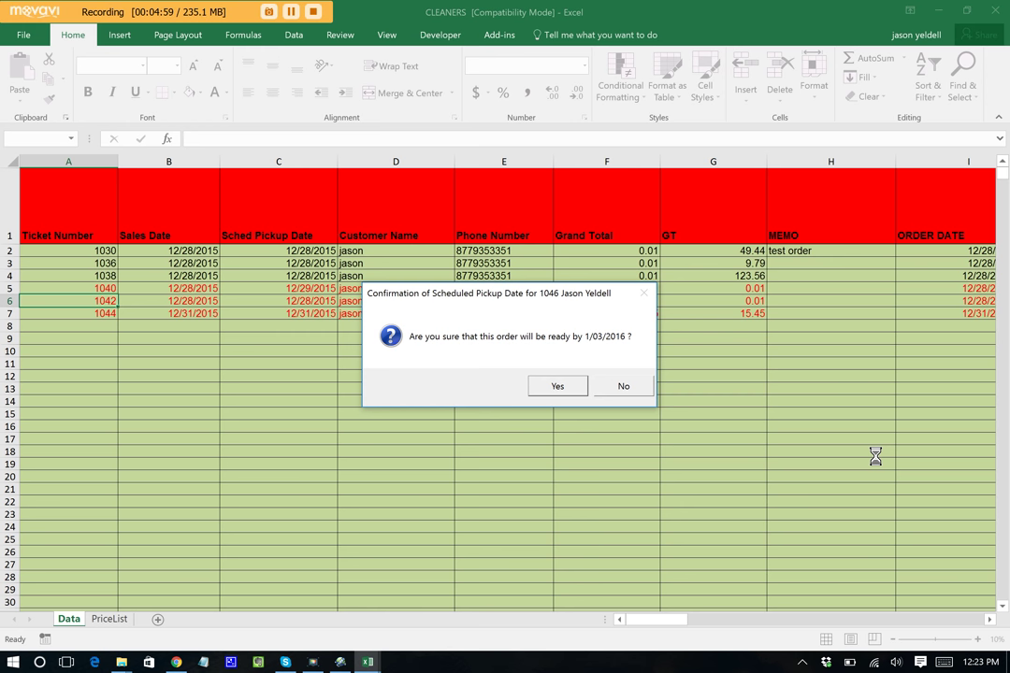
click(556, 384)
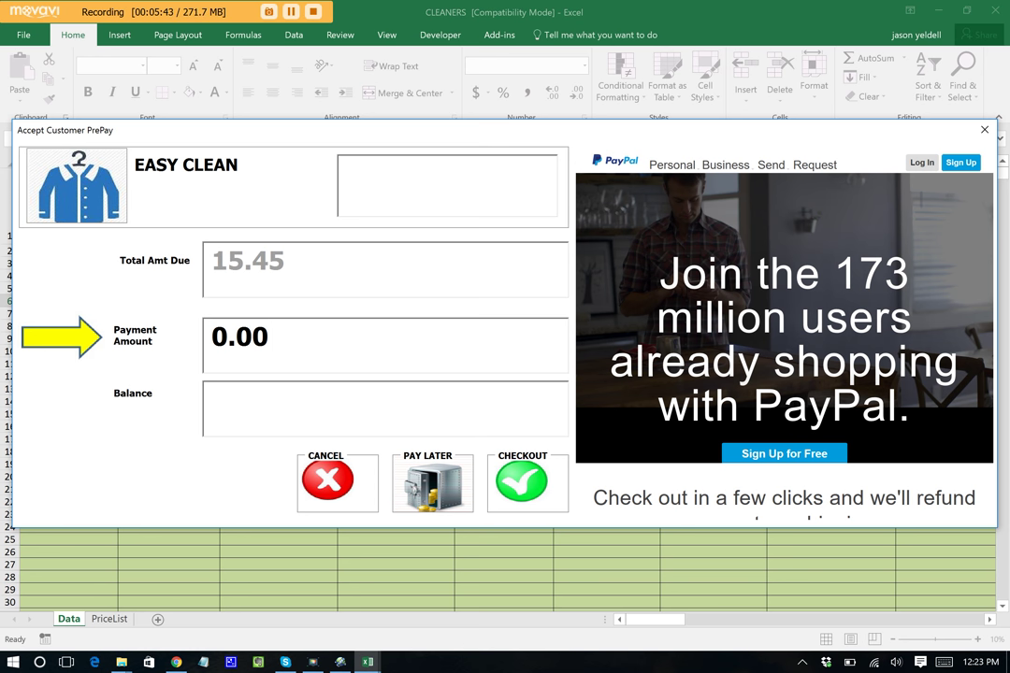
key(Tab)
text(15)
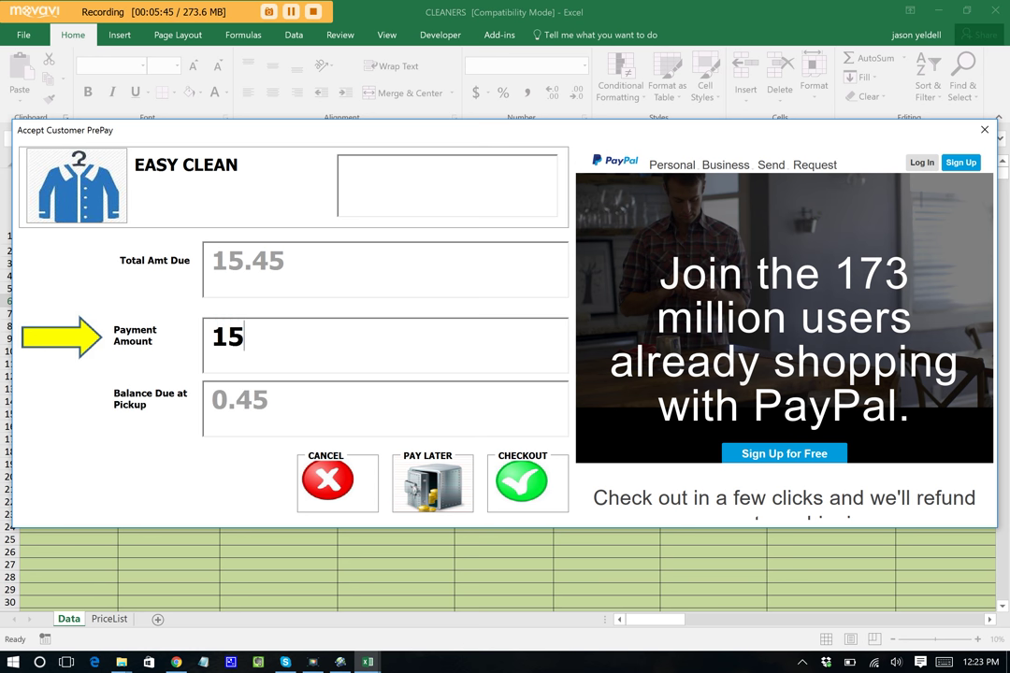
text(.45)
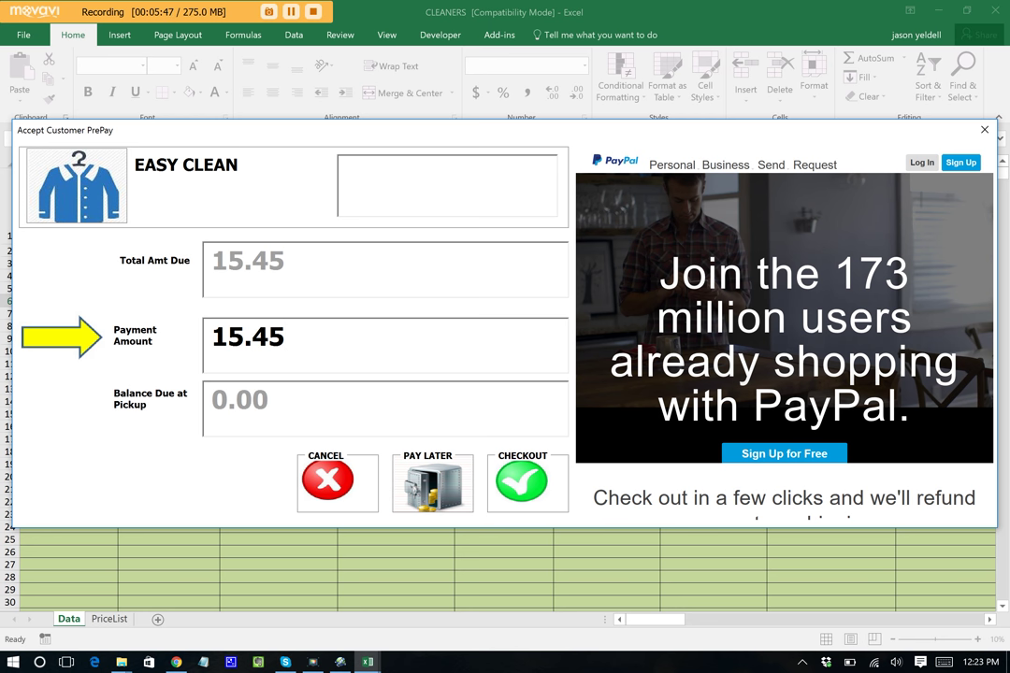
key(BackSpace)
key(BackSpace)
key(BackSpace)
key(BackSpace)
key(BackSpace)
text(20)
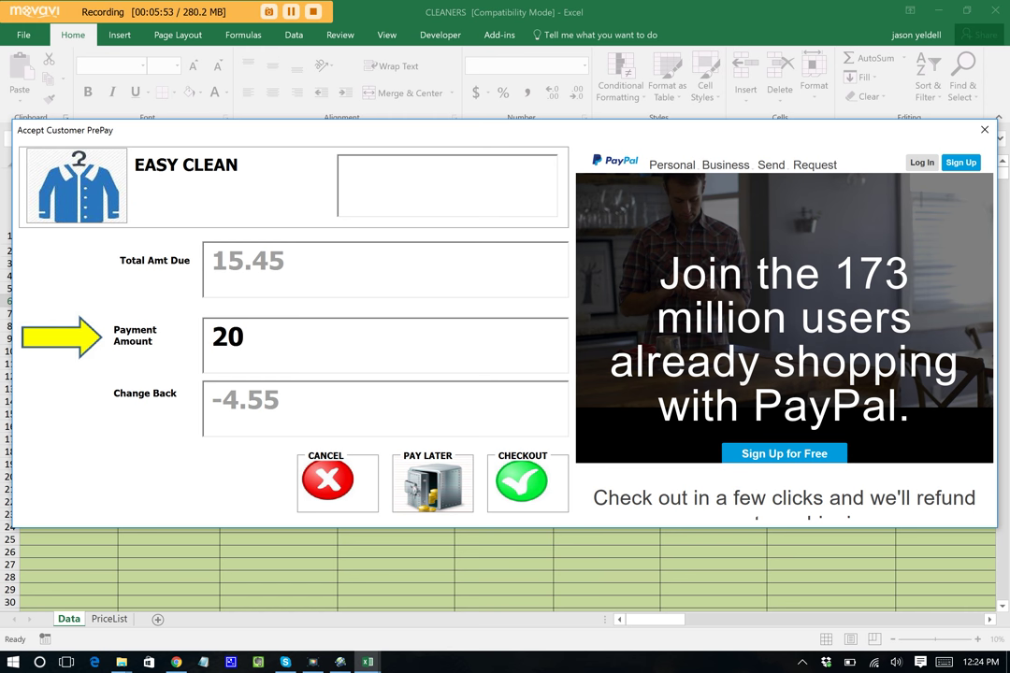
key(Return)
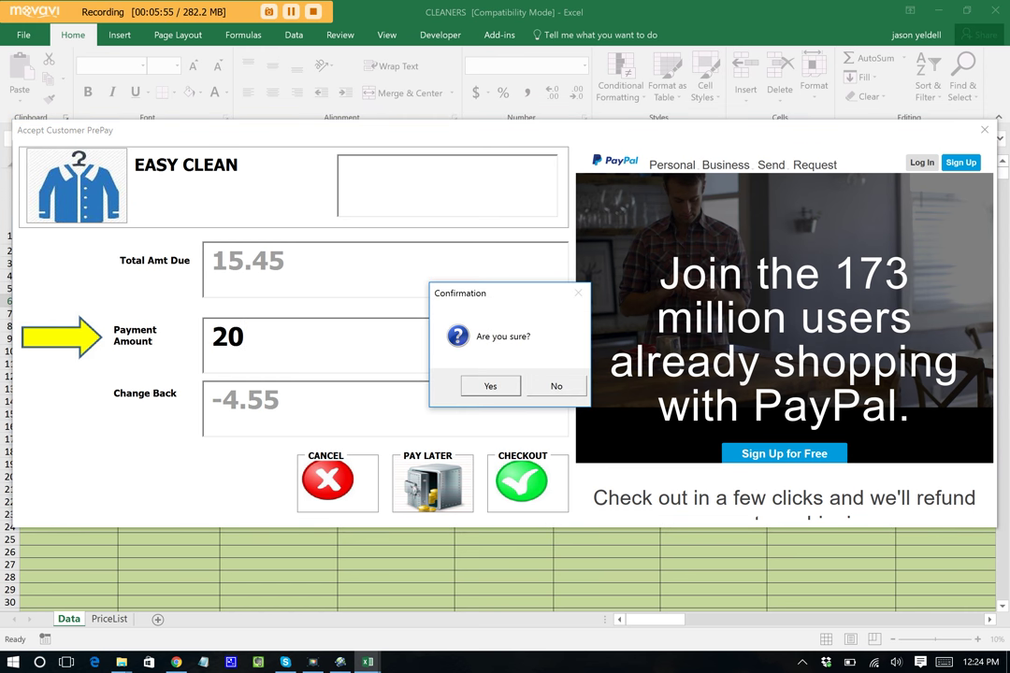
key(Return)
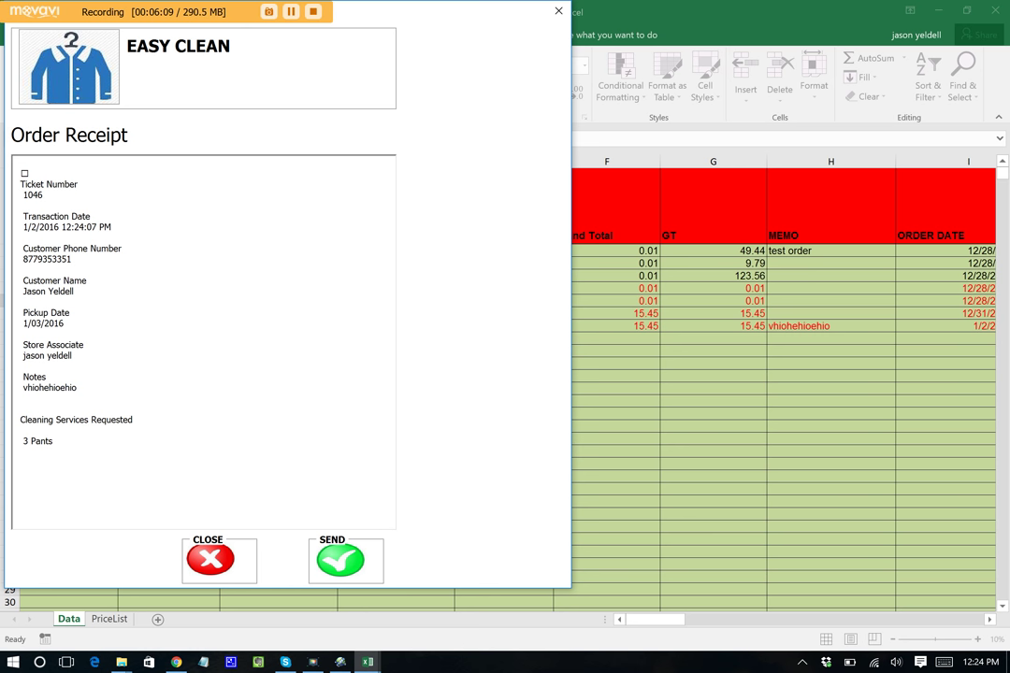
- Text the order 1046 receipt to the customer and close the receipt
drag(392, 444, 394, 239)
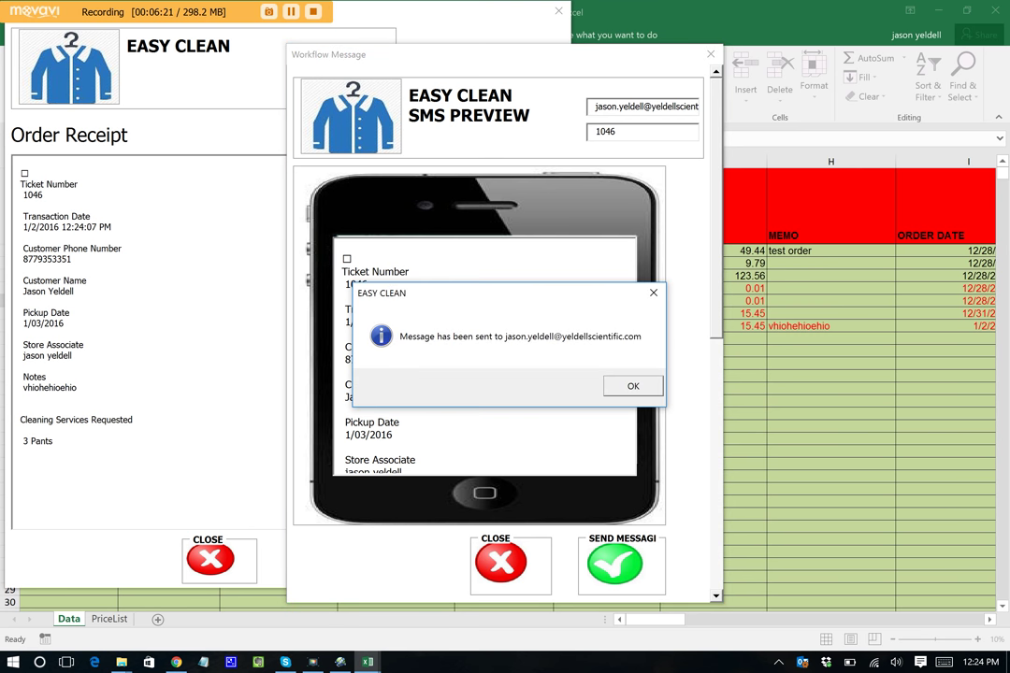
key(Return)
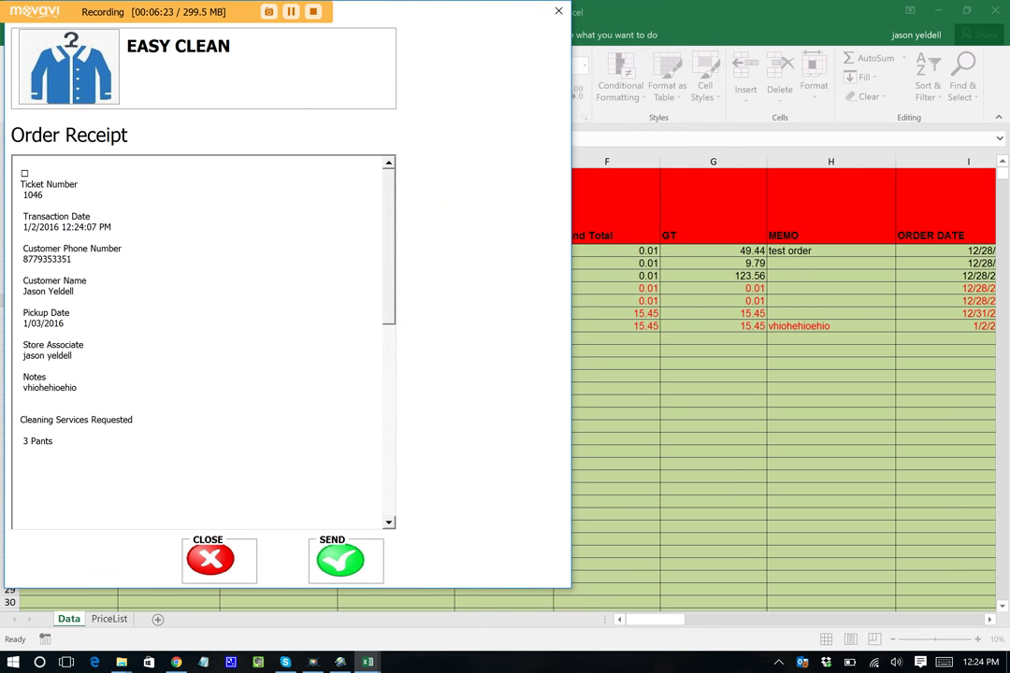
click(217, 548)
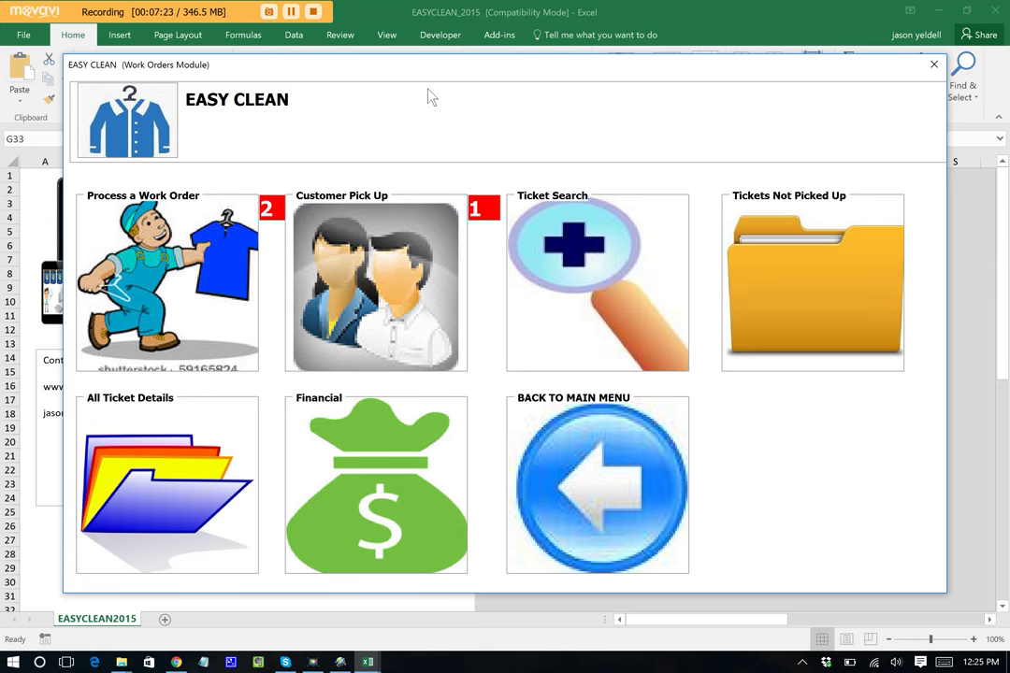
- Select work order 1046, review its ticket preview, and mark it as ready
click(140, 238)
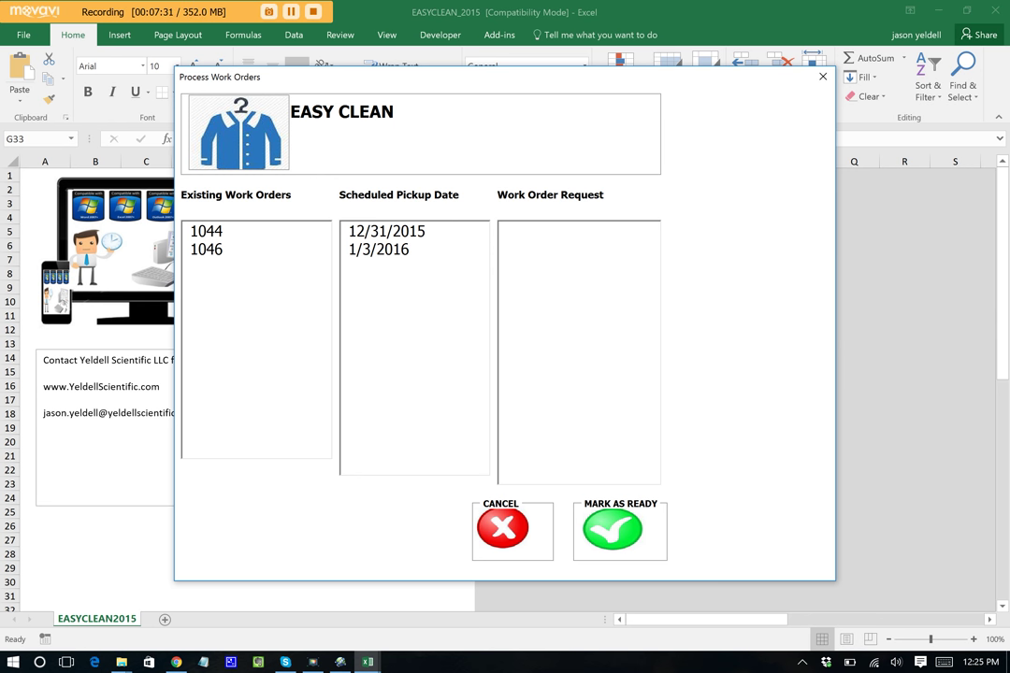
click(225, 250)
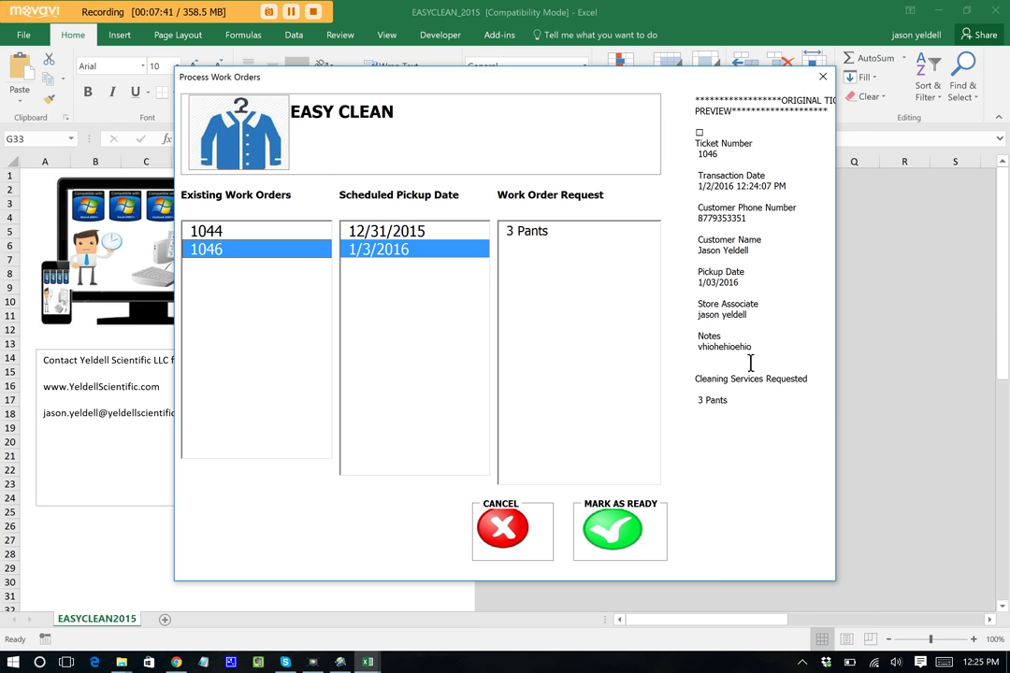
scroll(714, 351, down, 5)
double_click(710, 346)
drag(742, 353, 729, 89)
click(746, 384)
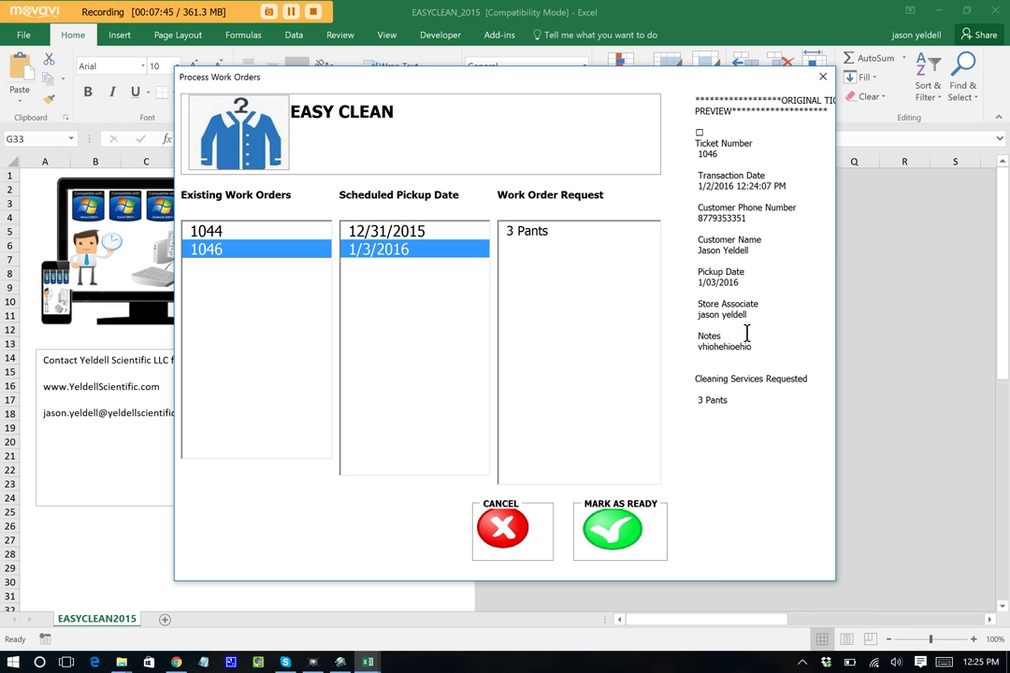
double_click(726, 346)
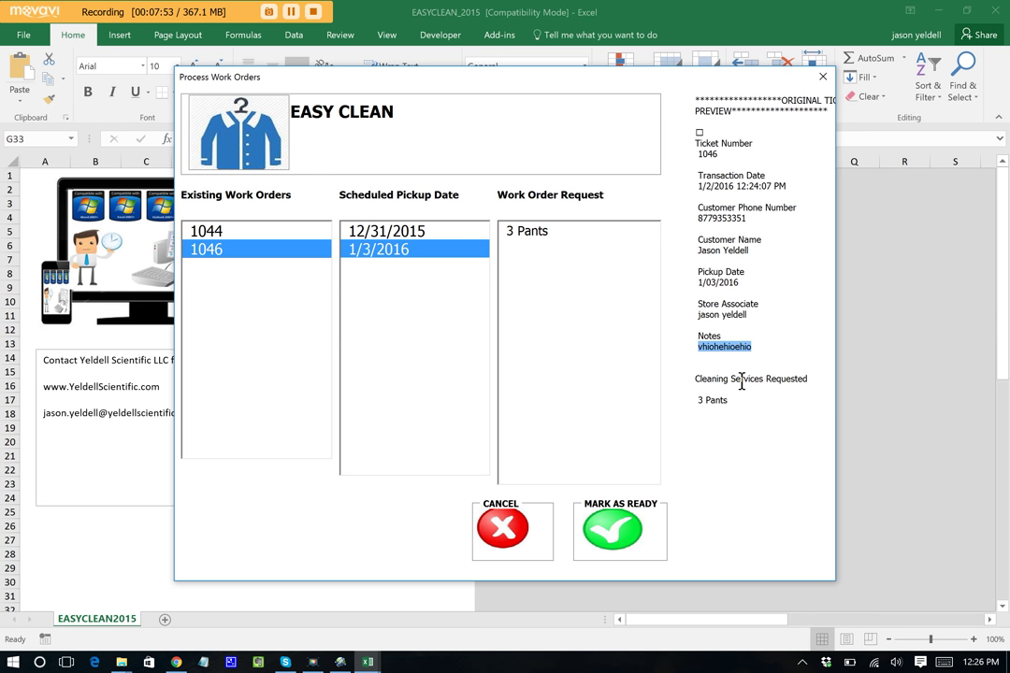
key(Return)
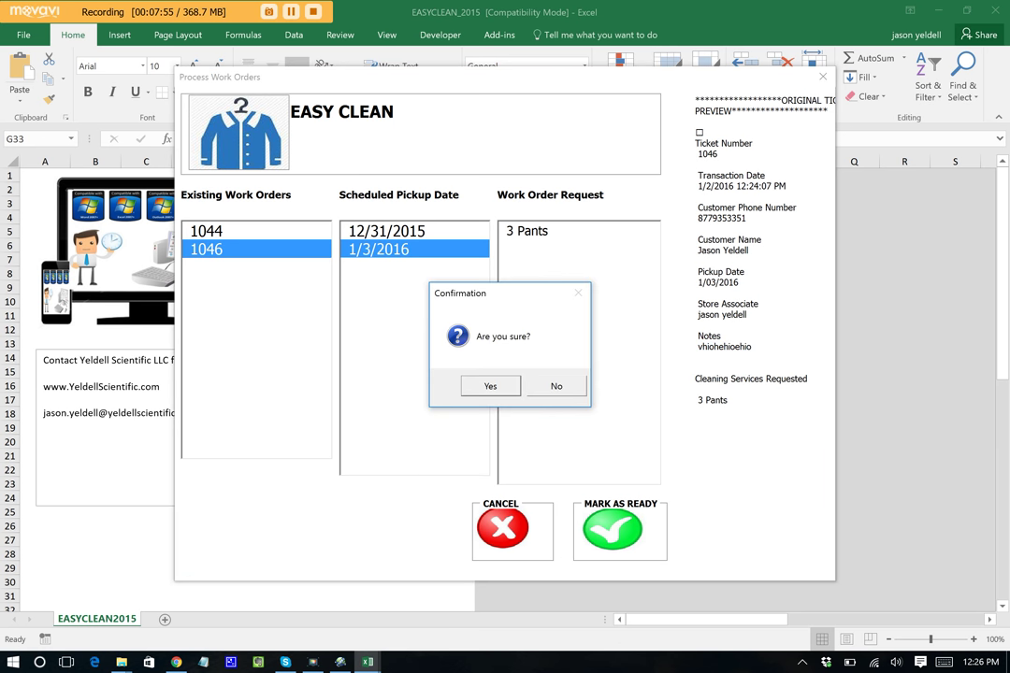
key(Return)
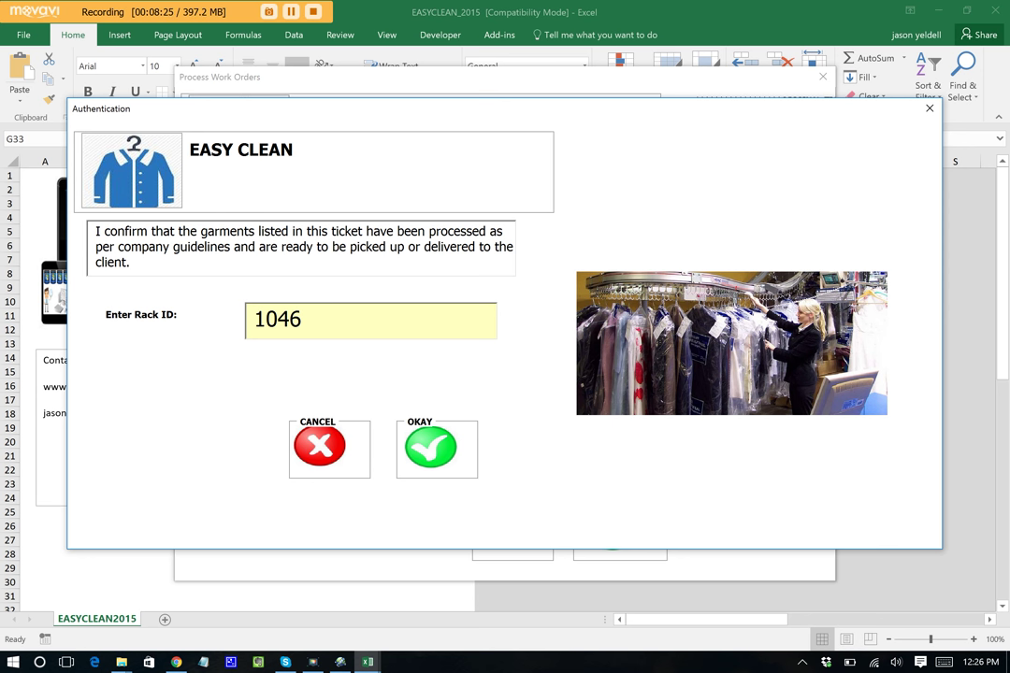
- Accept rack ID 1046, confirm the assignment, and dismiss the message-sent notice
key(Return)
click(494, 384)
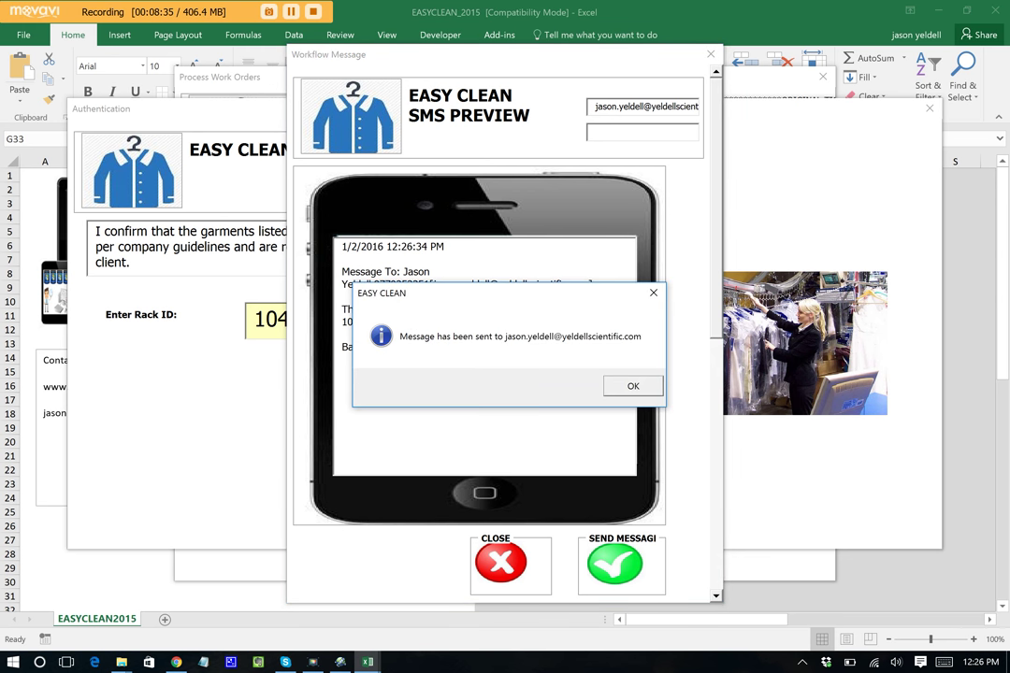
click(633, 385)
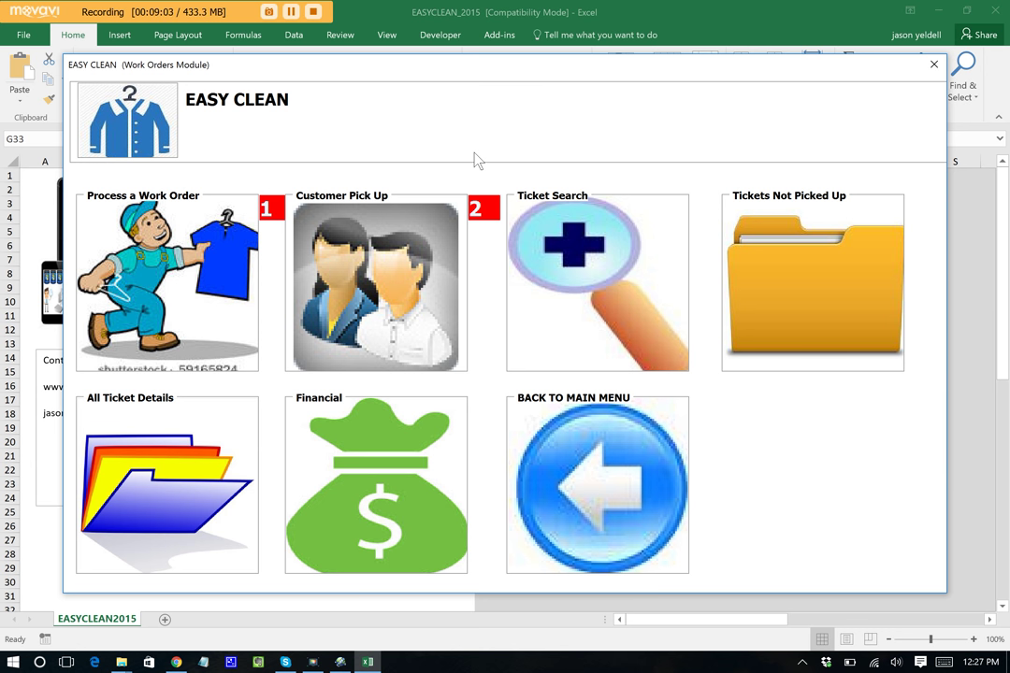
- Record pickup of order 1046, paid 0.00 at pickup, and confirm so the e-receipt is sent
click(378, 274)
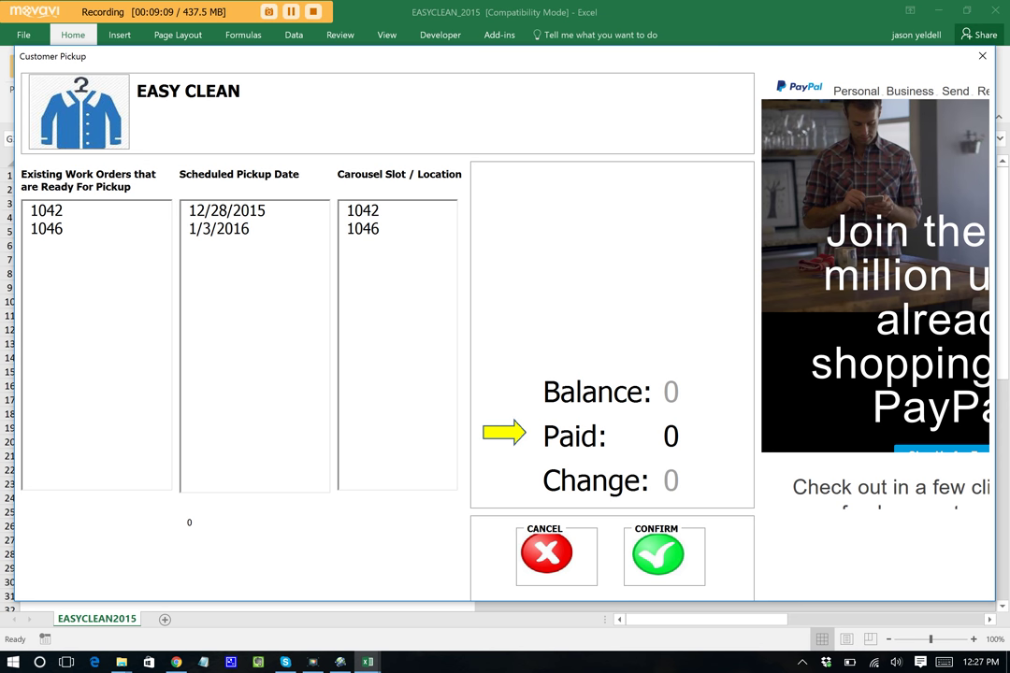
click(53, 229)
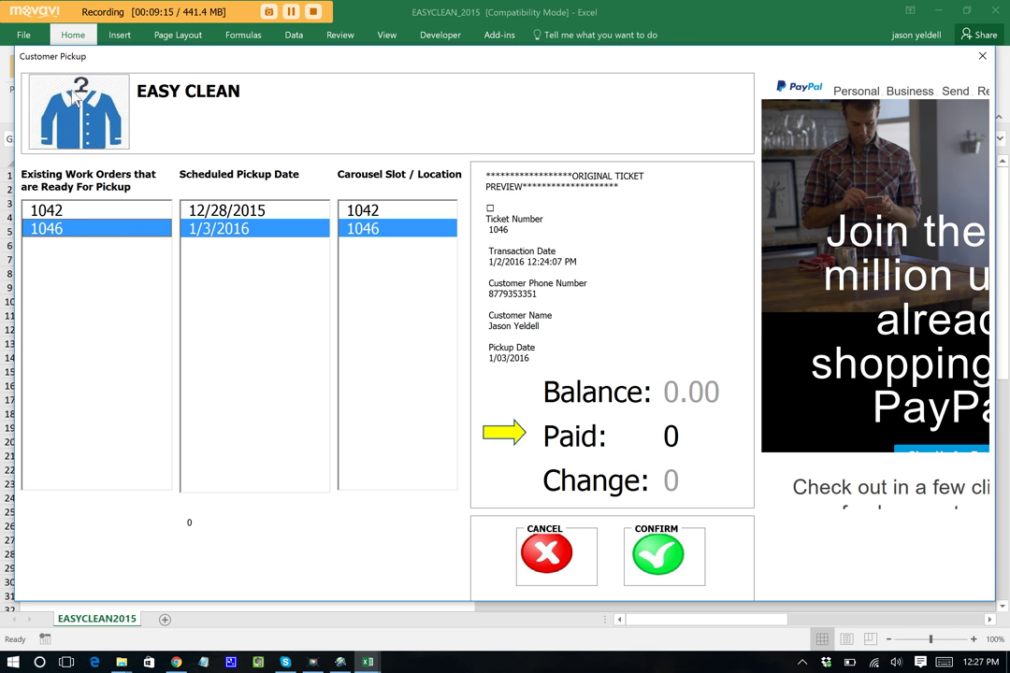
scroll(654, 309, down, 5)
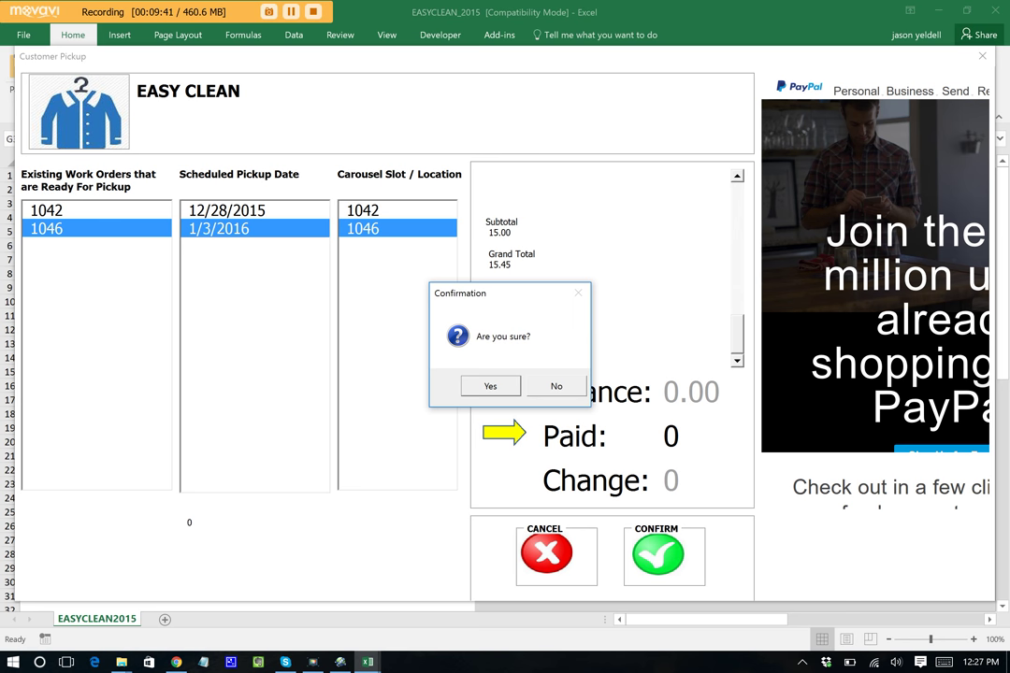
key(Return)
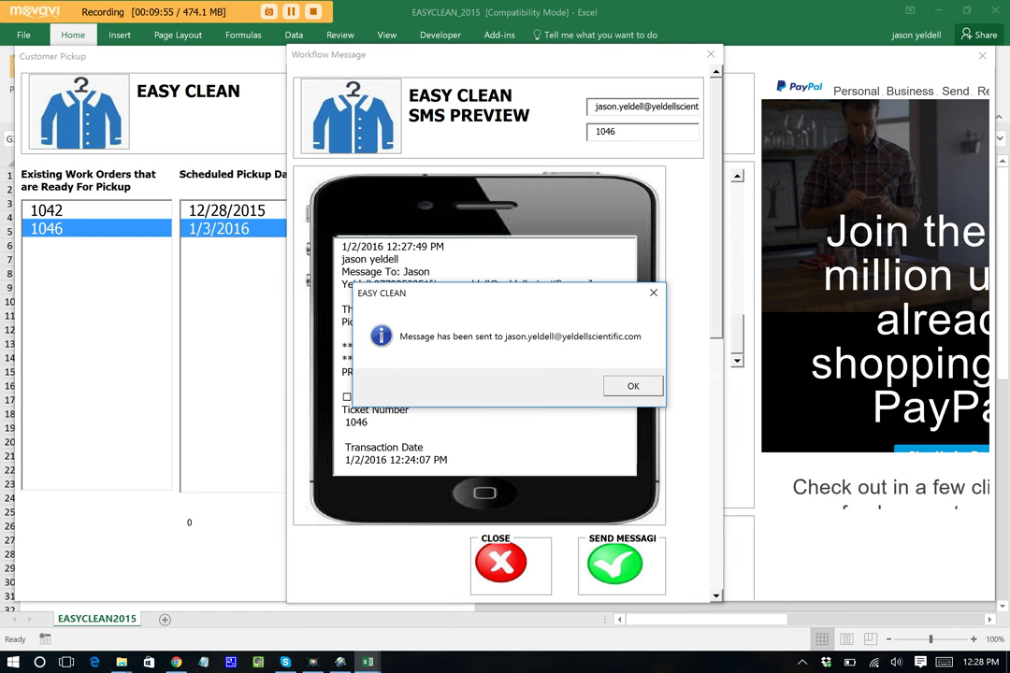
- Dismiss the Message sent notice so the pickup forms close and the Work Orders menu returns
key(Return)
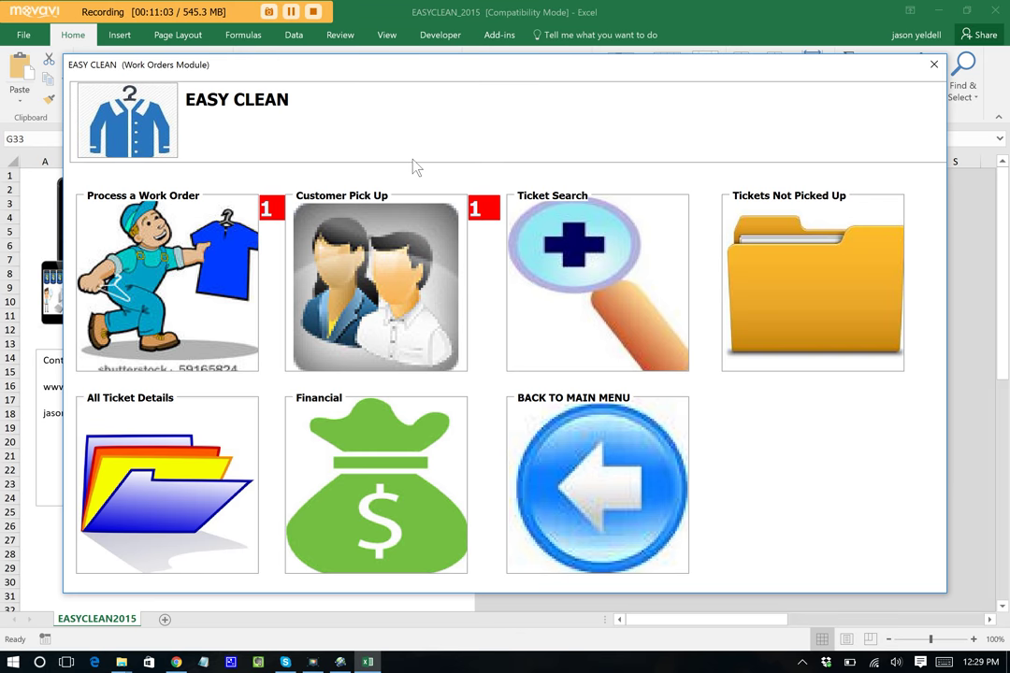
- Search tickets by the customer's surname, open ticket 1046 to verify it's closed, then go back
click(582, 260)
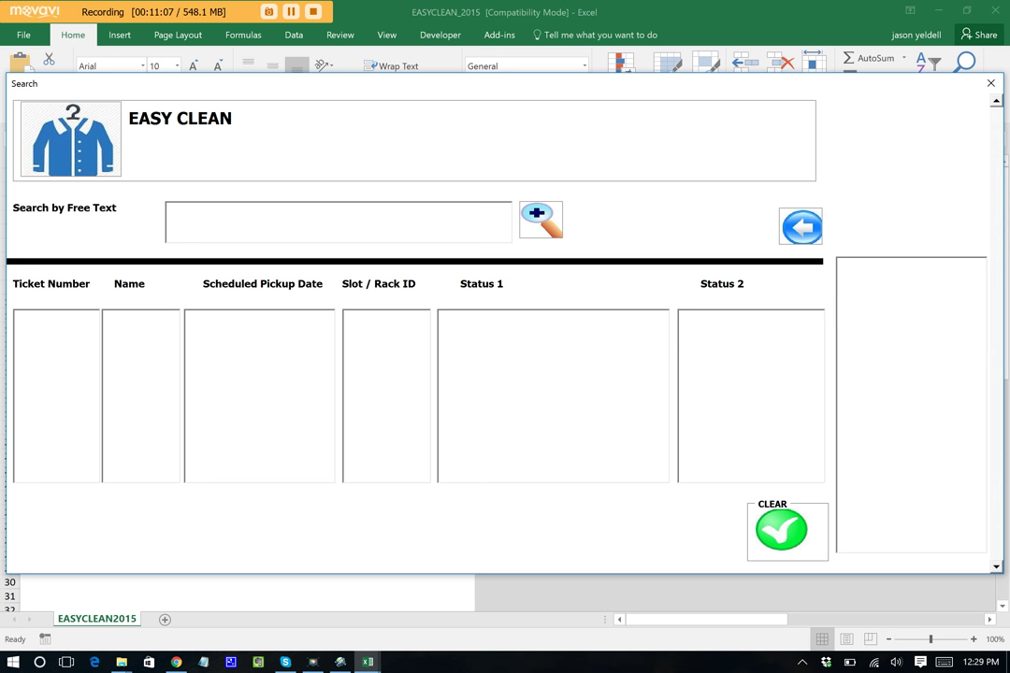
click(390, 224)
text(yeldell)
key(Return)
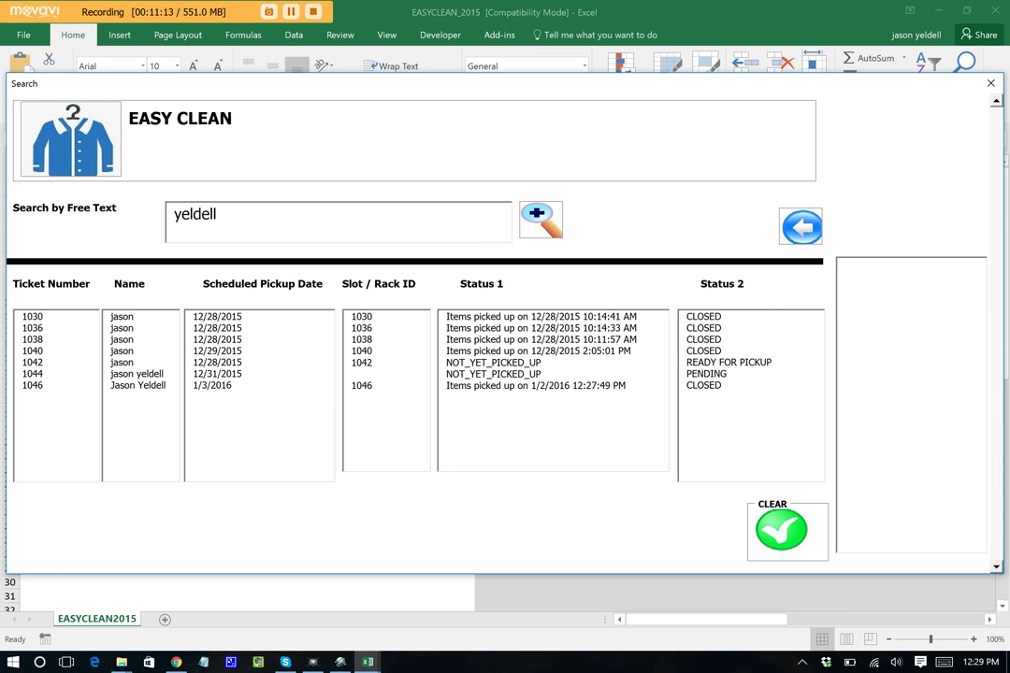
click(39, 386)
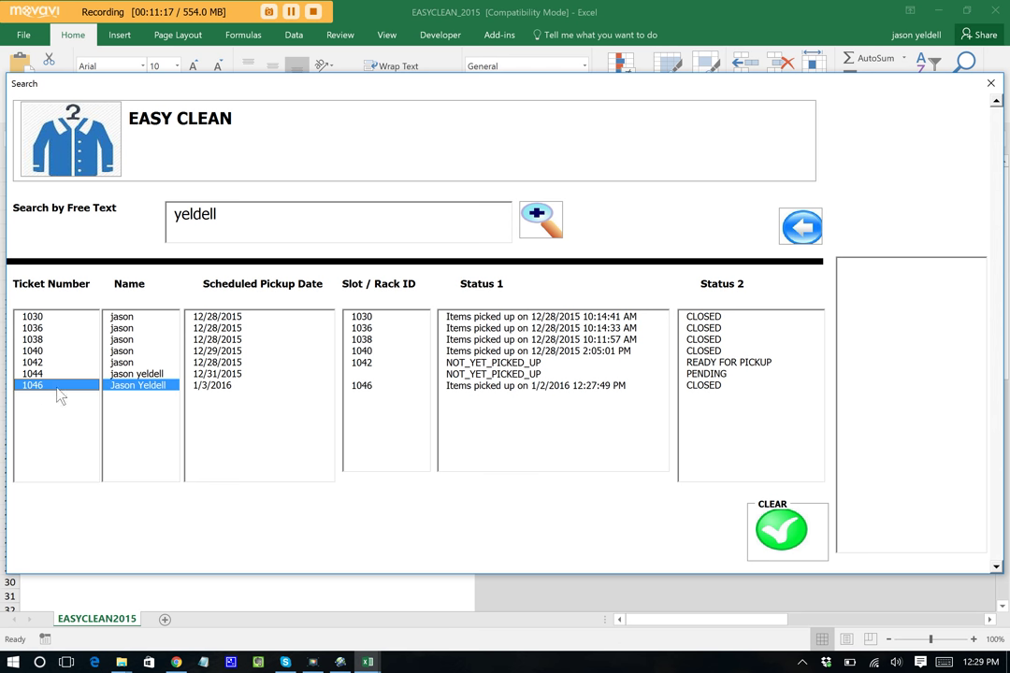
click(609, 387)
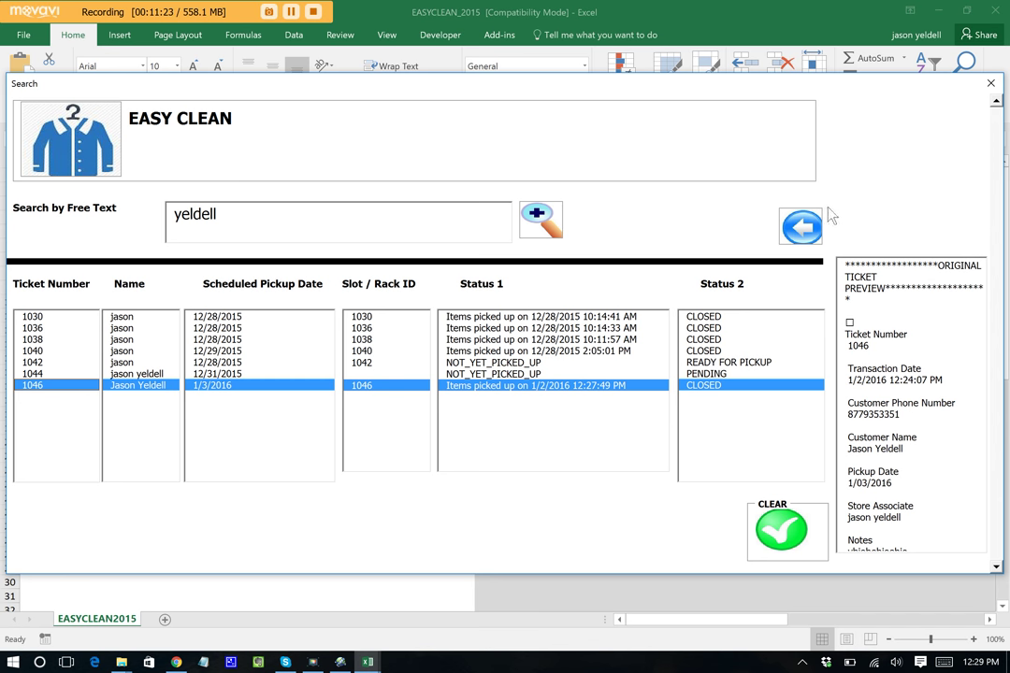
click(804, 225)
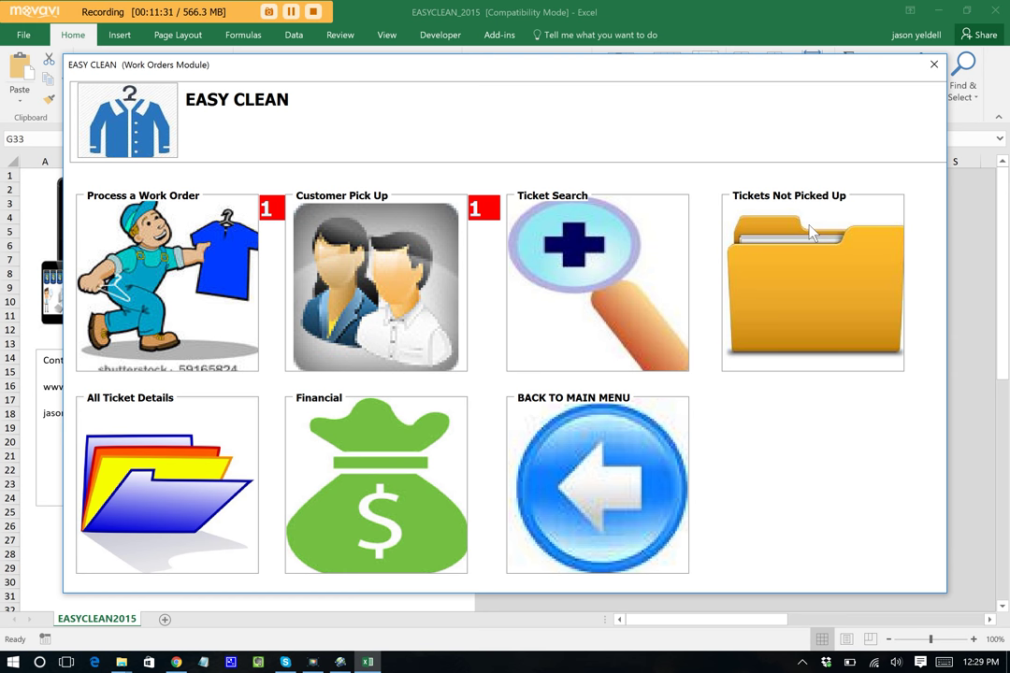
- View this year's pickups in Sales Data, showing closed ticket 1046 with 15.45 earnings, then exit
click(329, 414)
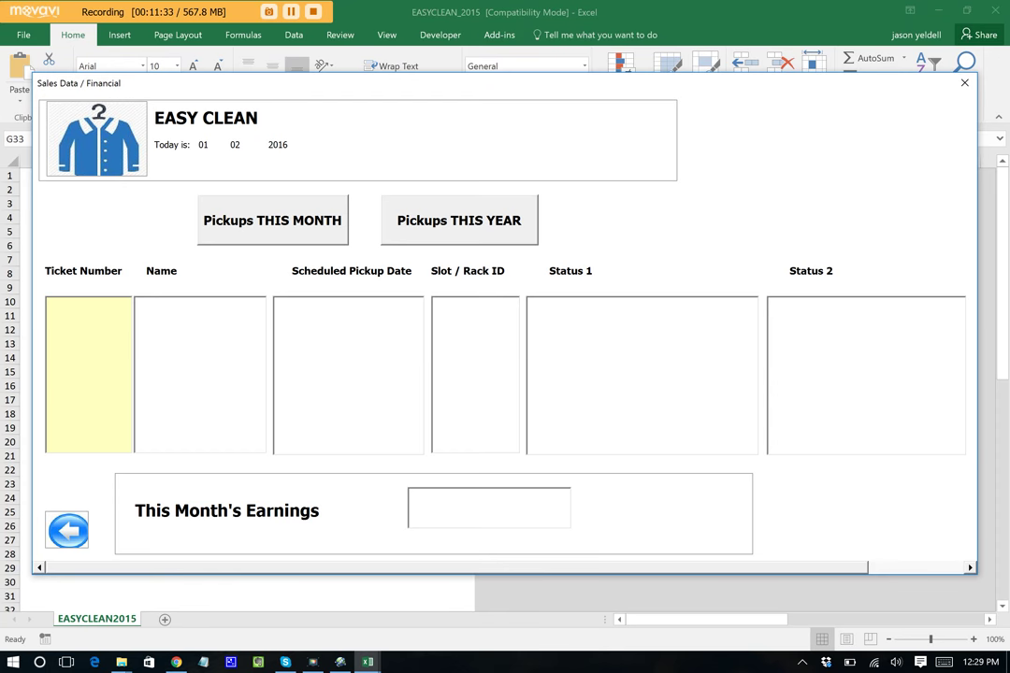
click(301, 234)
click(445, 233)
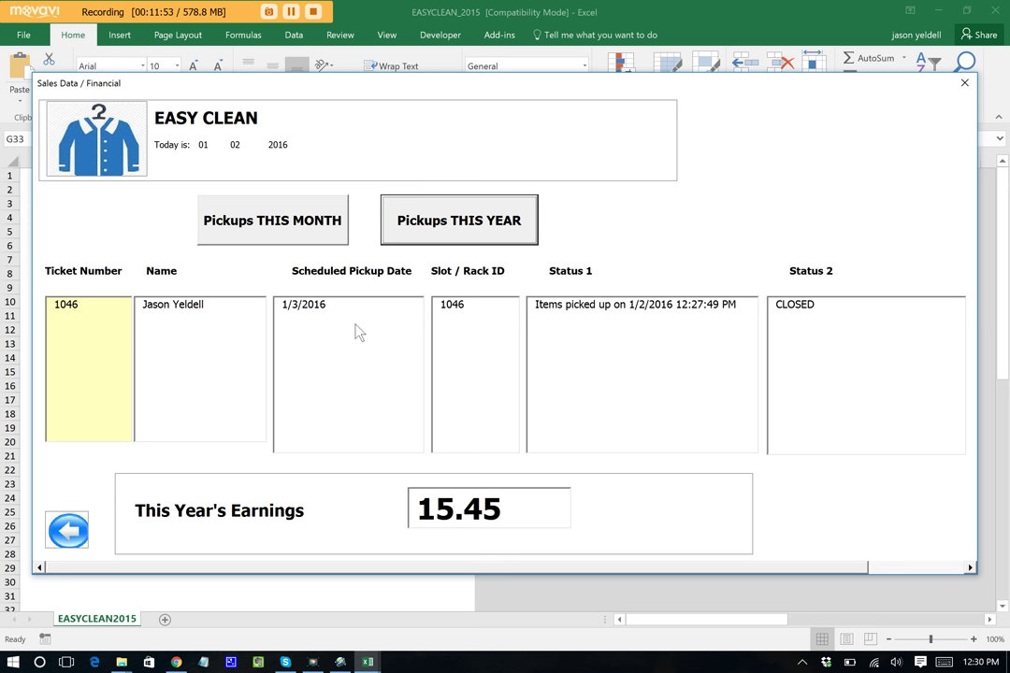
click(67, 530)
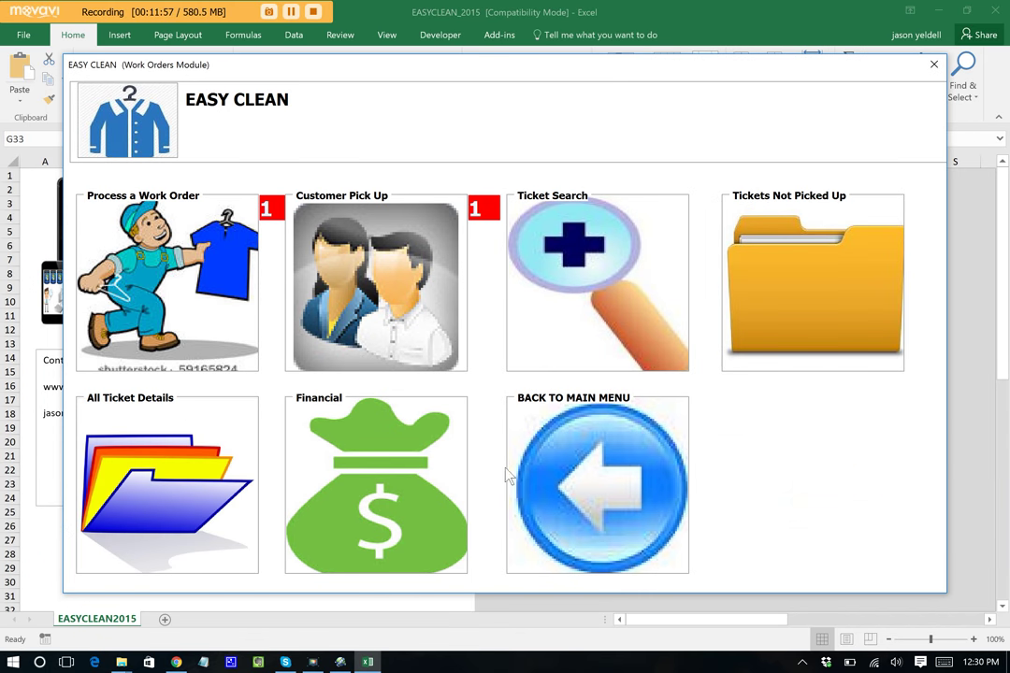
- Go back from the Work Orders menu to the Easy Clean main menu
click(606, 475)
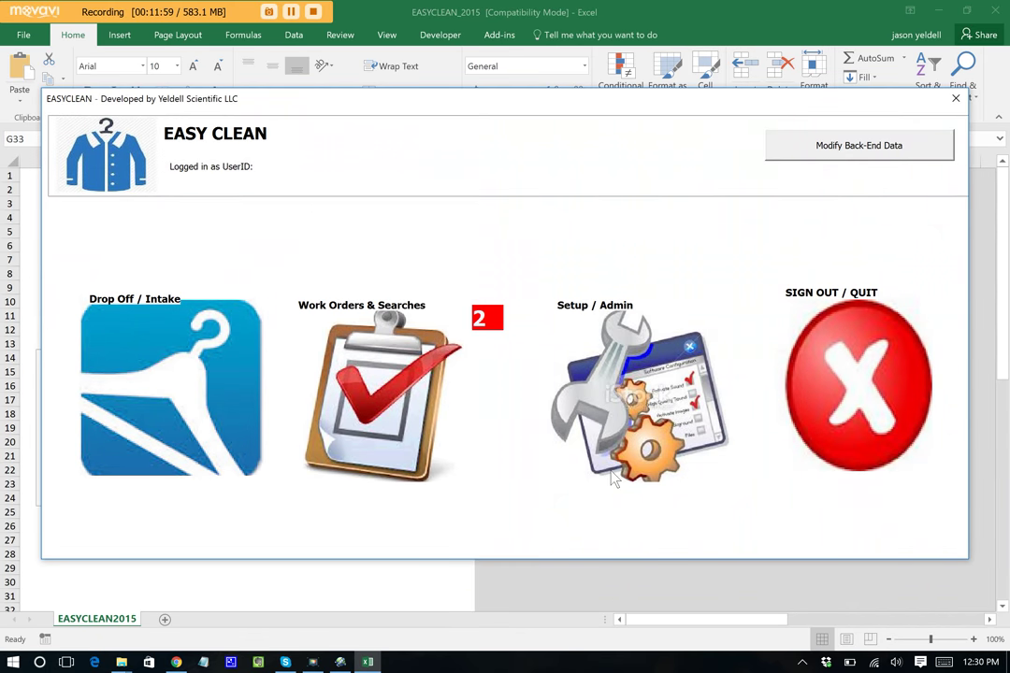